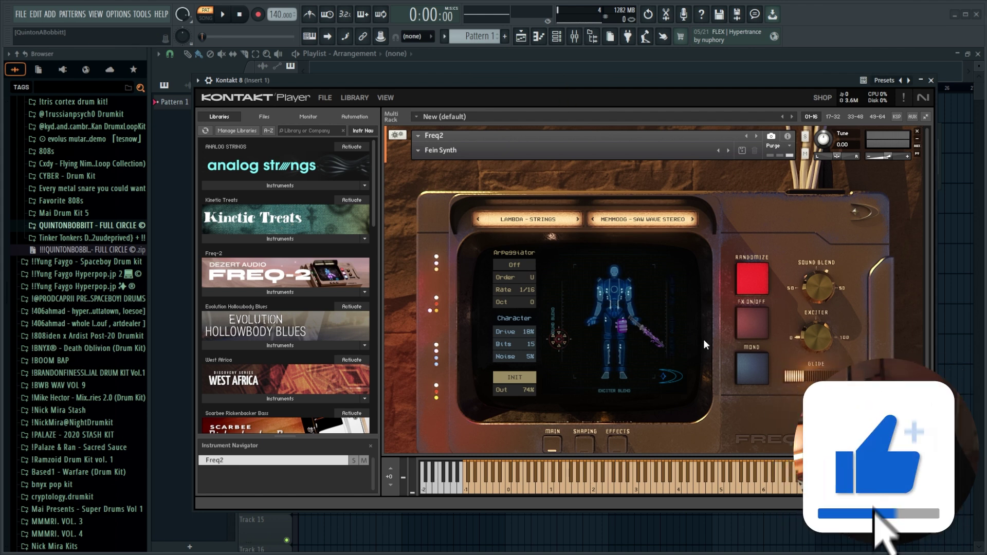
Step: Close the Kontakt 8 instrument window and open the Kontakt 8 channel in the piano roll
mouse_move(706, 80)
left_mouse_down()
mouse_move(716, 79)
mouse_move(711, 91)
mouse_move(725, 82)
left_mouse_up()
left_click(951, 82)
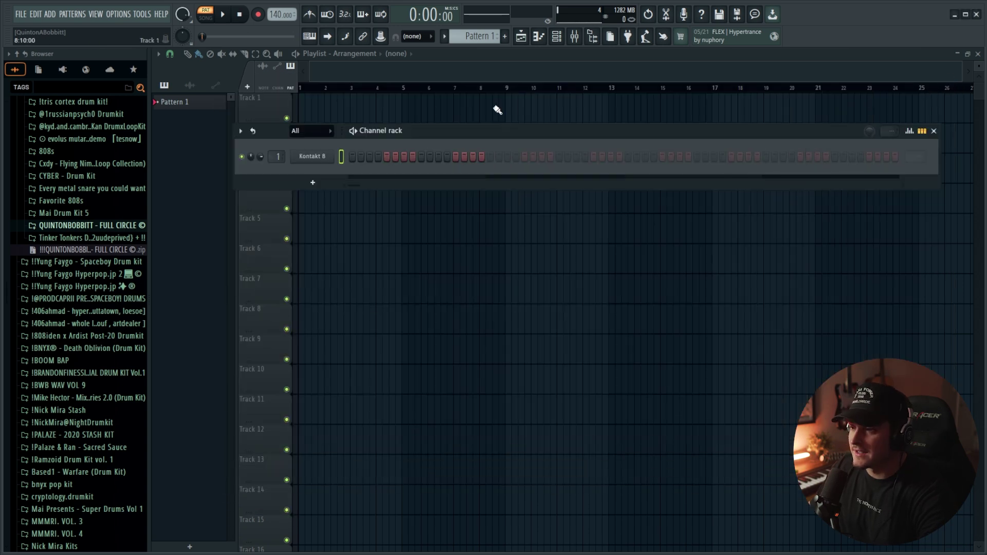
right_click(308, 156)
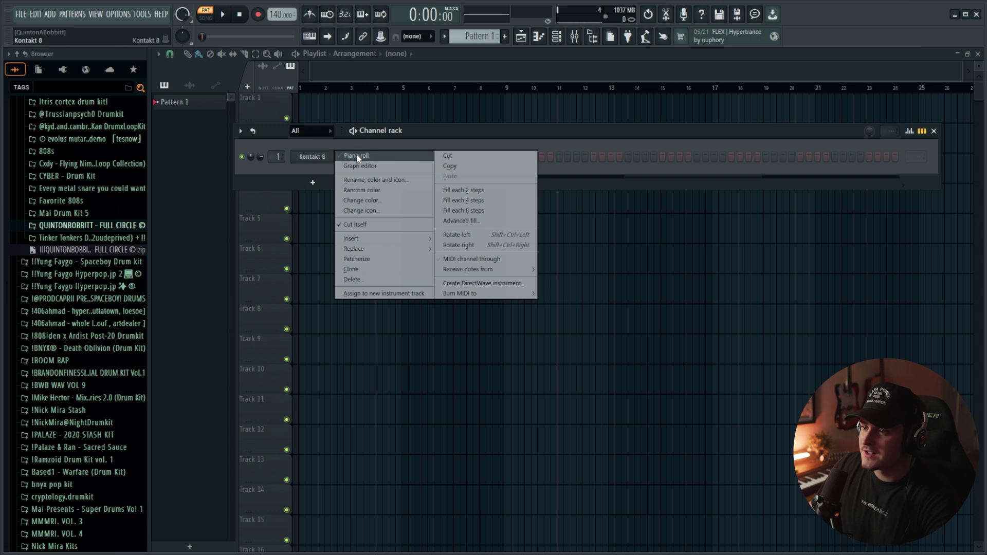
left_click(358, 156)
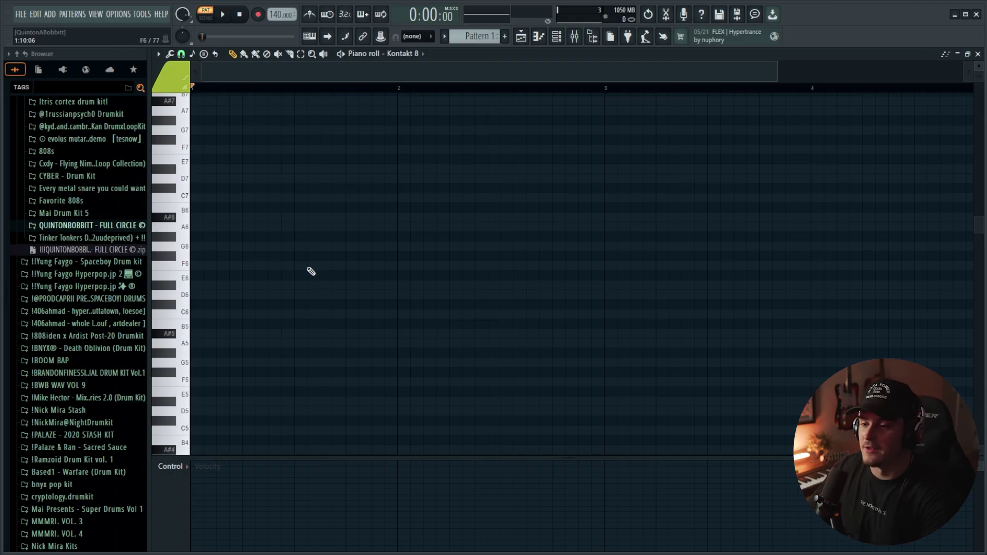
Step: Set the root note of the piano roll's scale highlighting to A
left_click(157, 53)
mouse_move(205, 107)
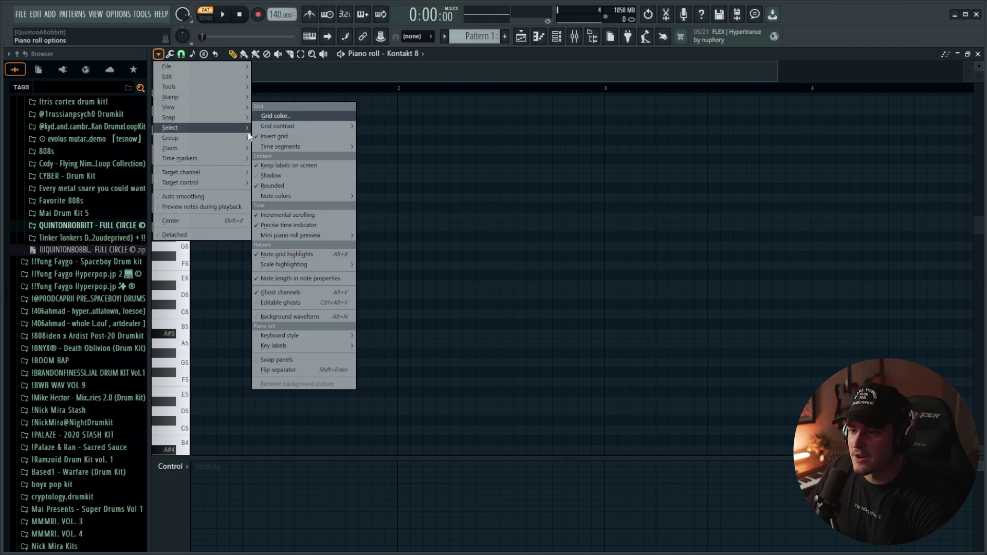
mouse_move(311, 268)
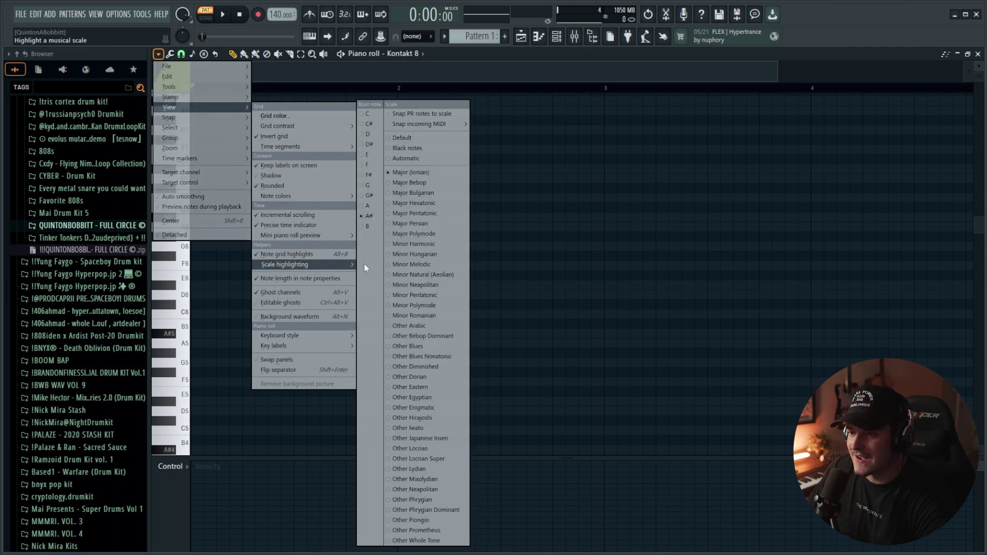
left_click(369, 206)
left_click(530, 310)
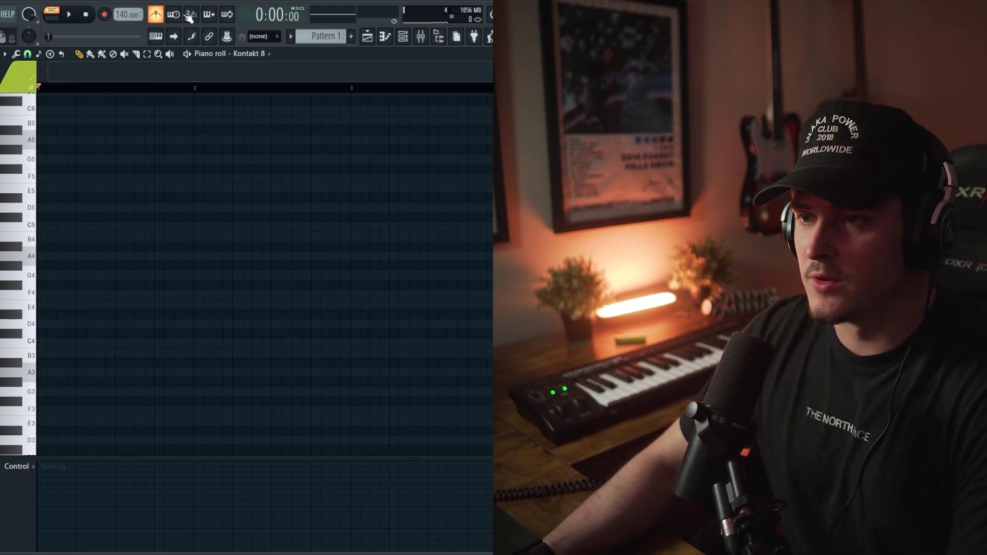
Step: Record a four-bar progression of A minor, F major and G major chords with a count-in before recording
left_click(190, 16)
key("r")
key("space")
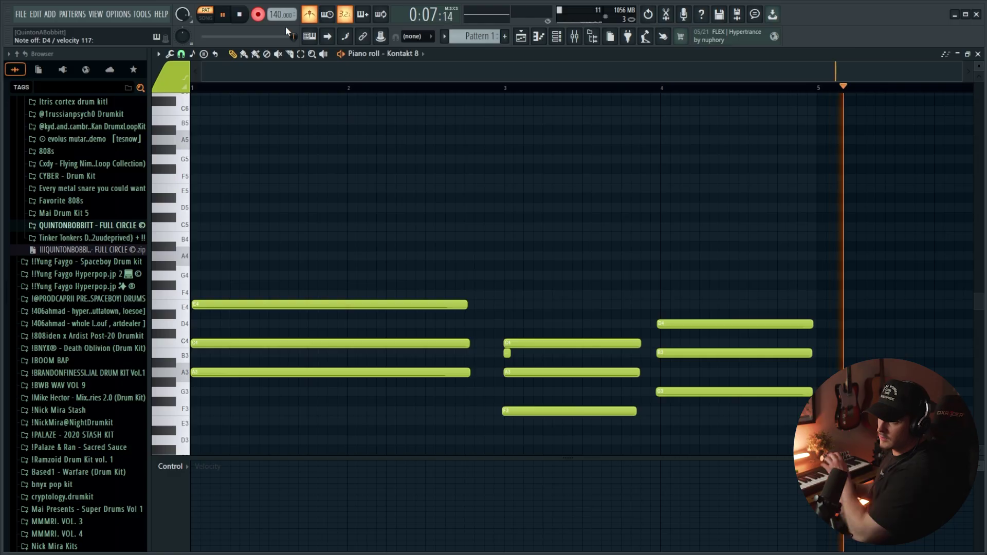
key("space")
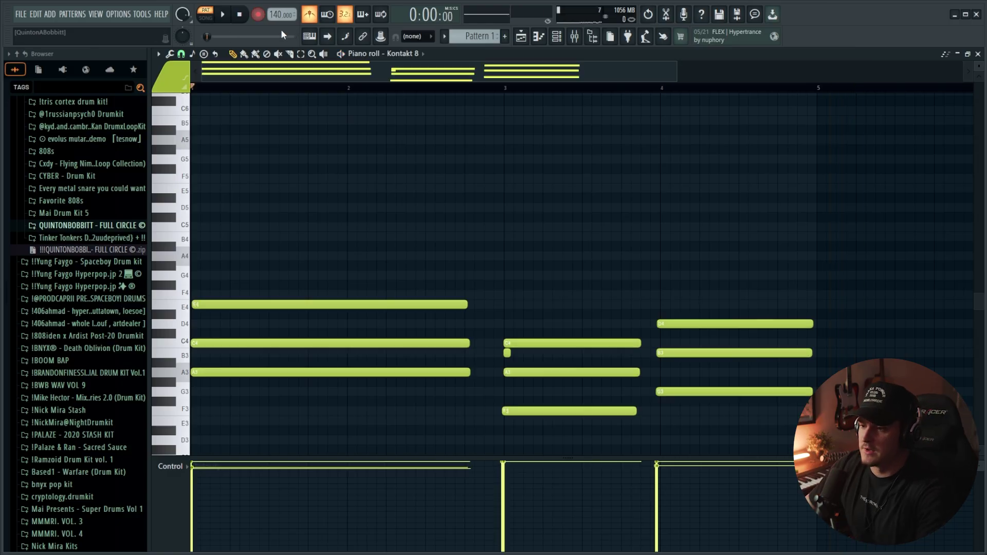
Step: Clear the stray short B3 note and quantize all the recorded chord notes
key("ctrl+a")
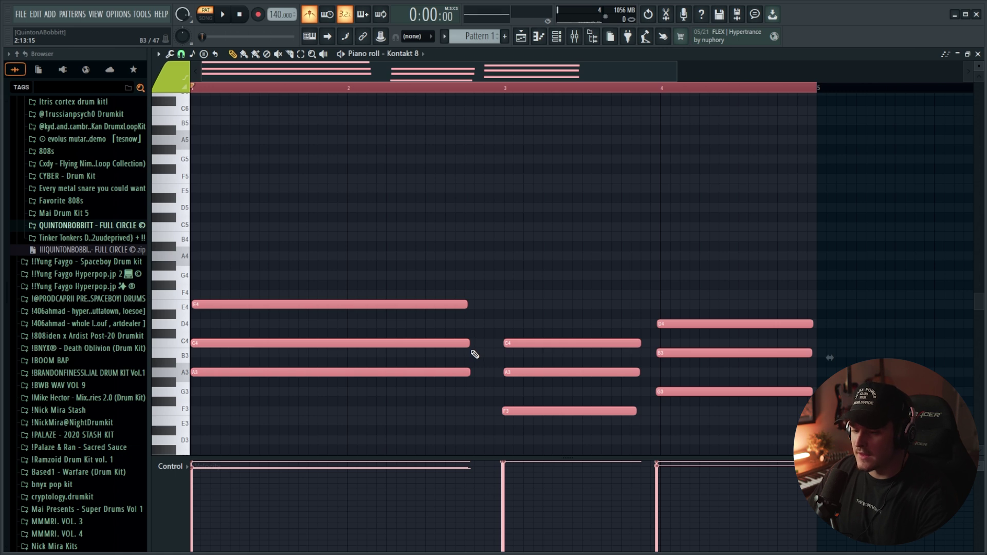
key("ctrl+q")
left_click(220, 89)
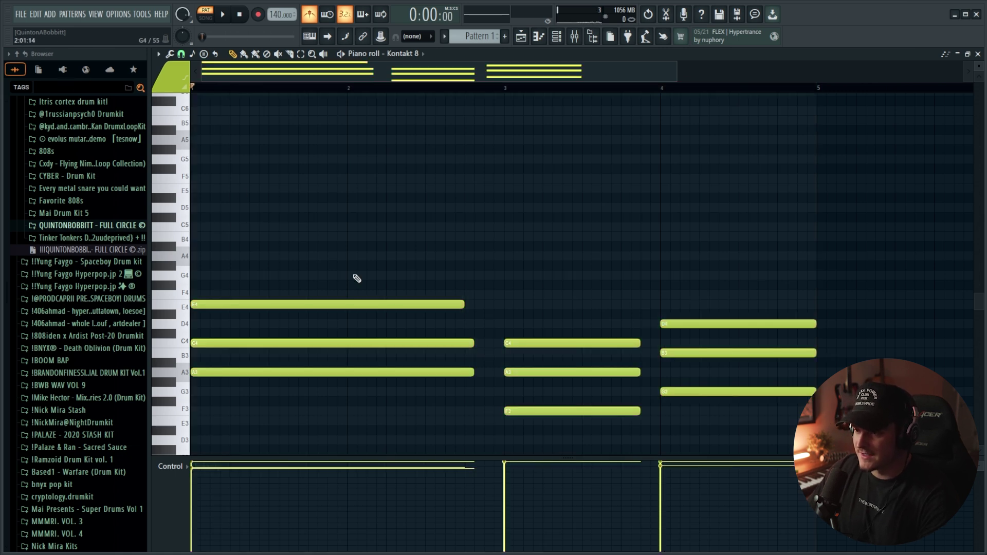
Step: Play back the progression and try a shorter length for the F major chord in bar 3
key("space")
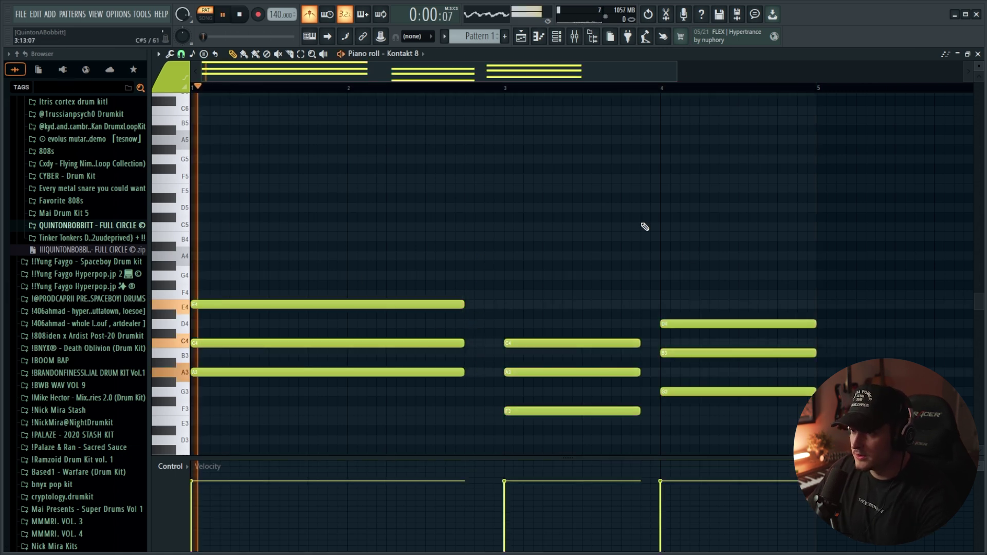
left_click_drag(604, 405, 652, 328)
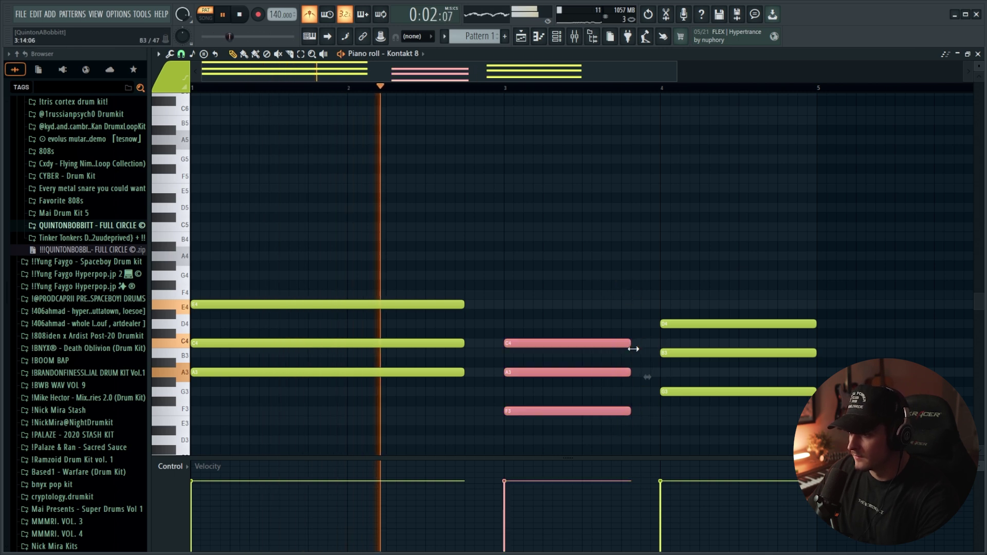
left_click(593, 277)
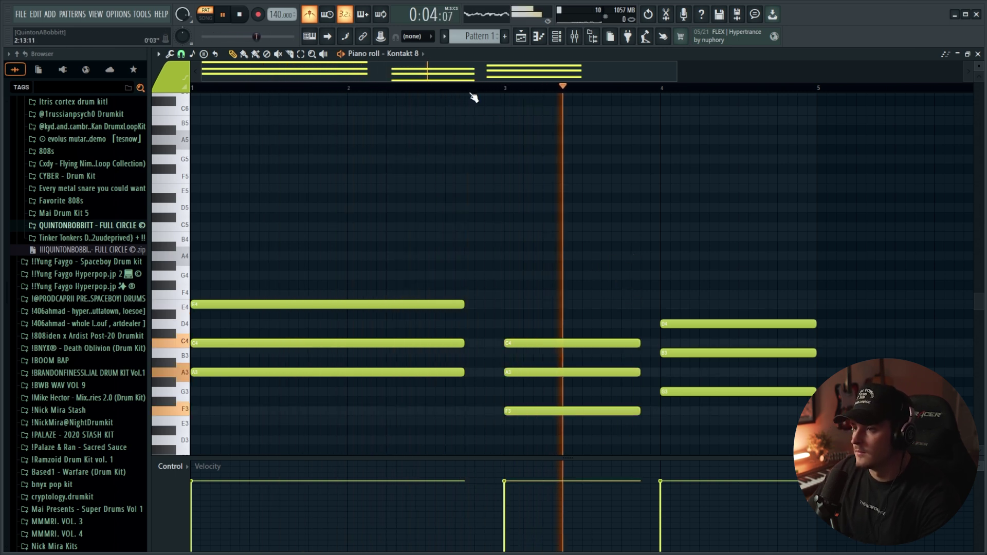
Step: Duplicate the root notes of the three chords one octave lower as A2, F2 and G2, and play the result
scroll(470, 97, "down", 2)
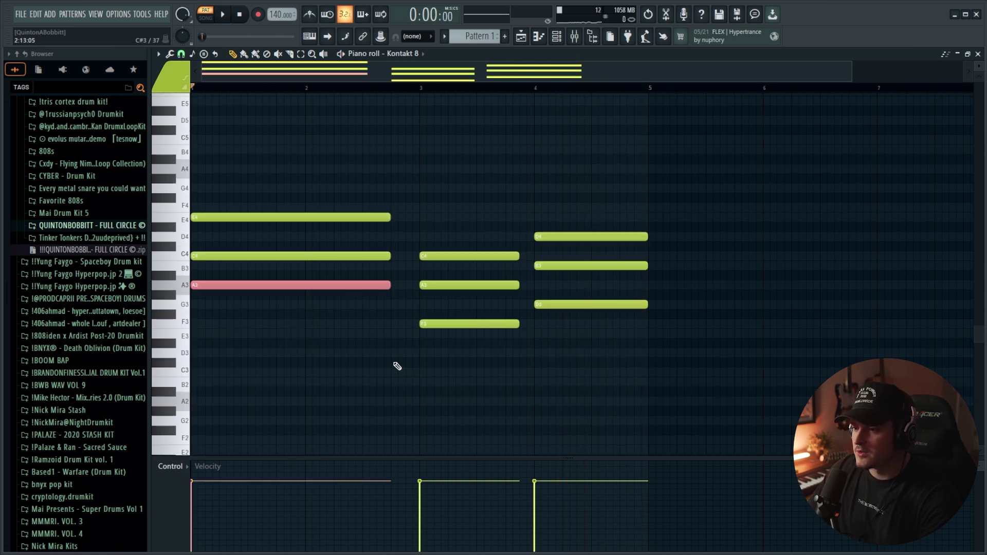
left_click(468, 324, "ctrl")
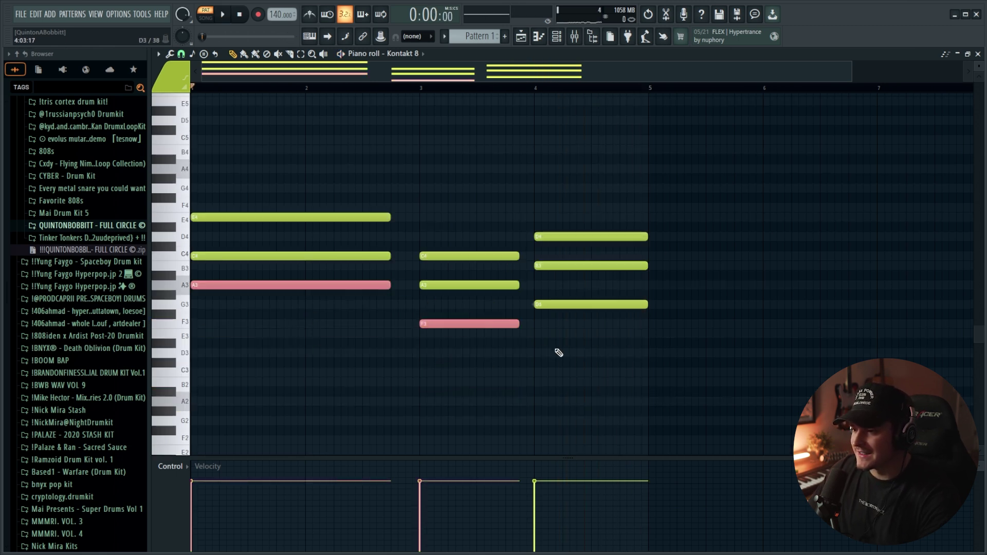
left_click(591, 304, "ctrl")
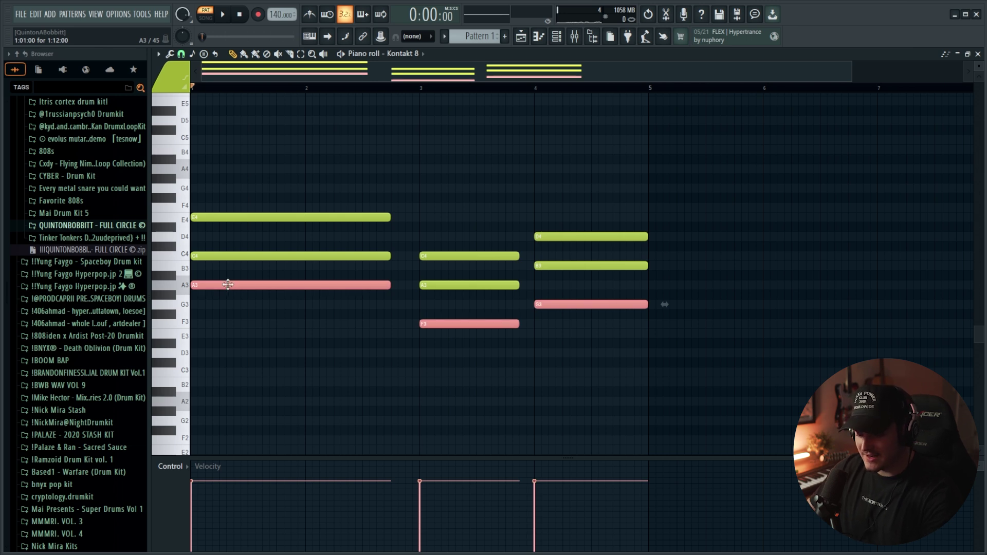
key("shift+Down")
left_click(377, 336)
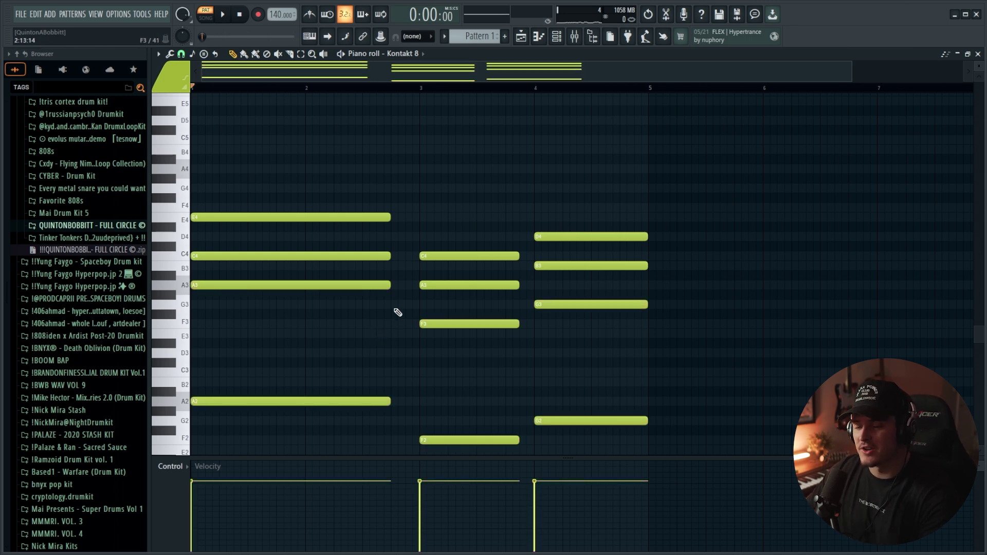
key("space")
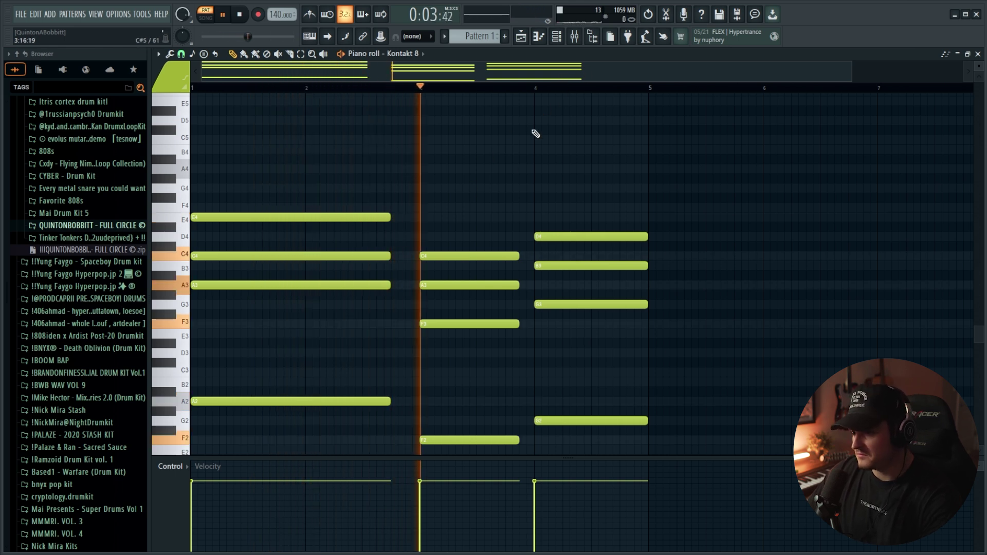
scroll(500, 239, "down", 2)
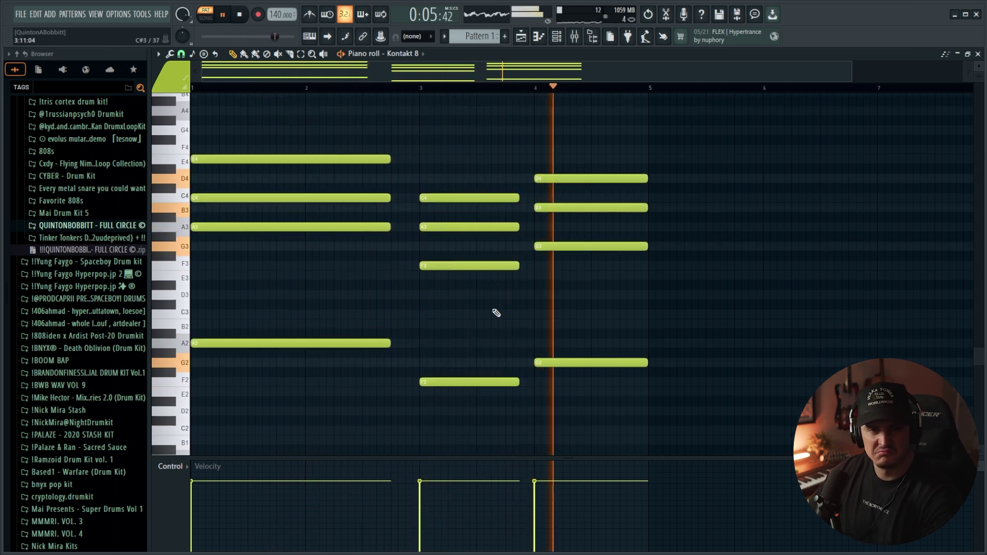
key("space")
Step: Replace the Fruity soft clipper on the mixer's Master track with TR5 Classic Clipper and close its window
key("F9")
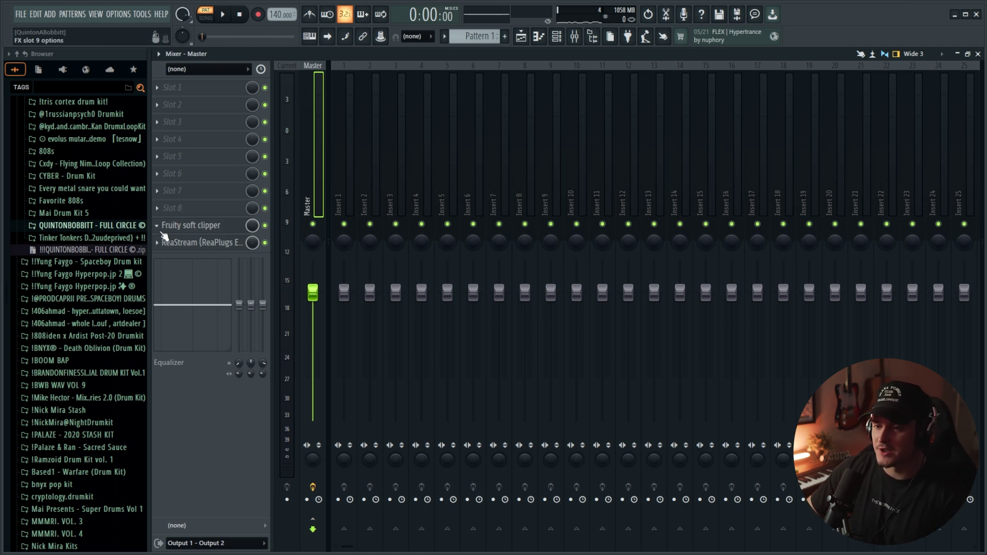
left_click(159, 230)
mouse_move(155, 237)
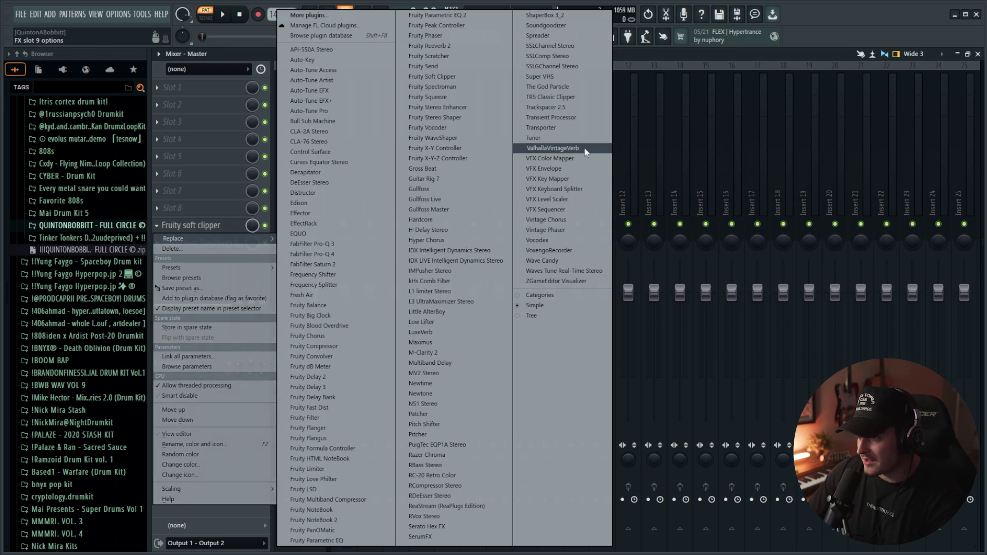
left_click(550, 96)
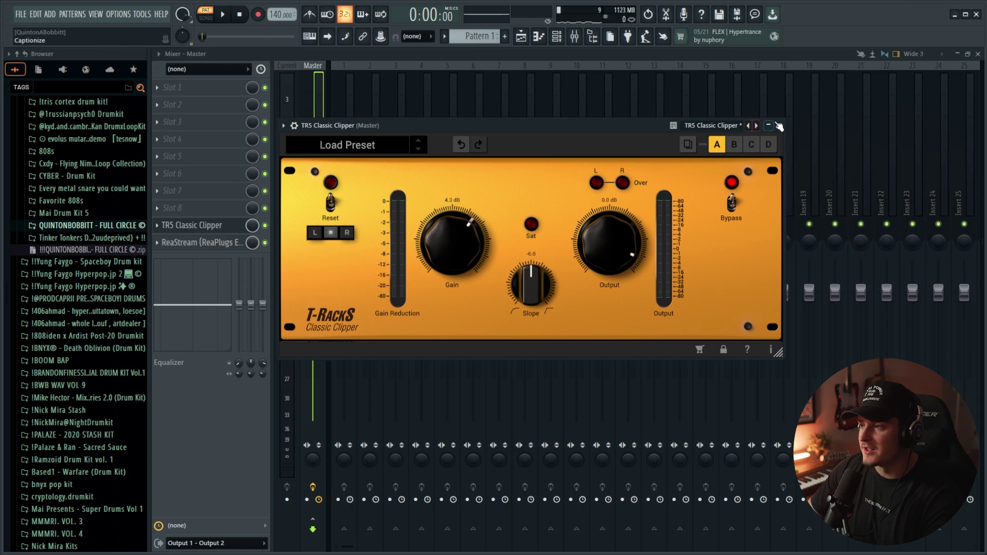
left_click(778, 125)
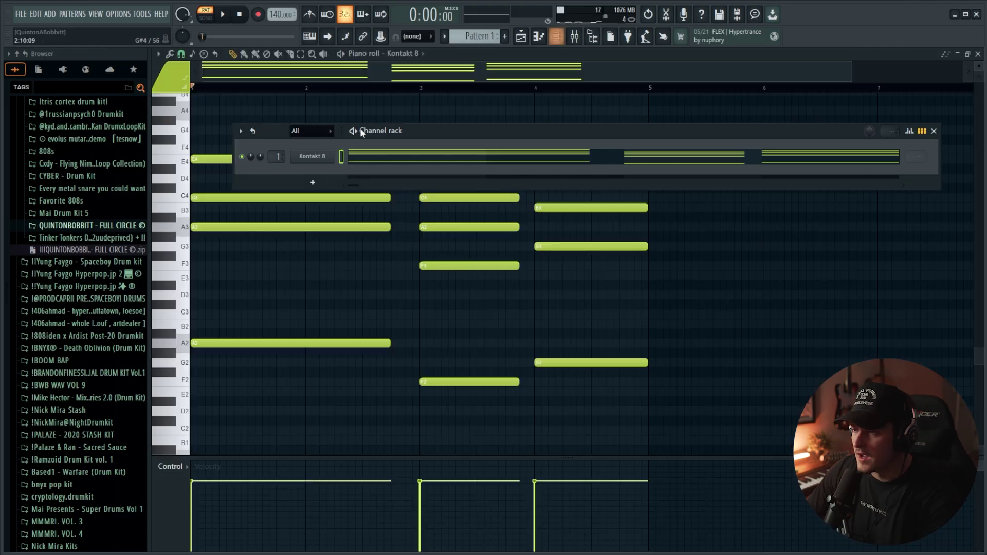
Step: Clone the Kontakt 8 channel for a melody and play the chords to rehearse over them
right_click(310, 157)
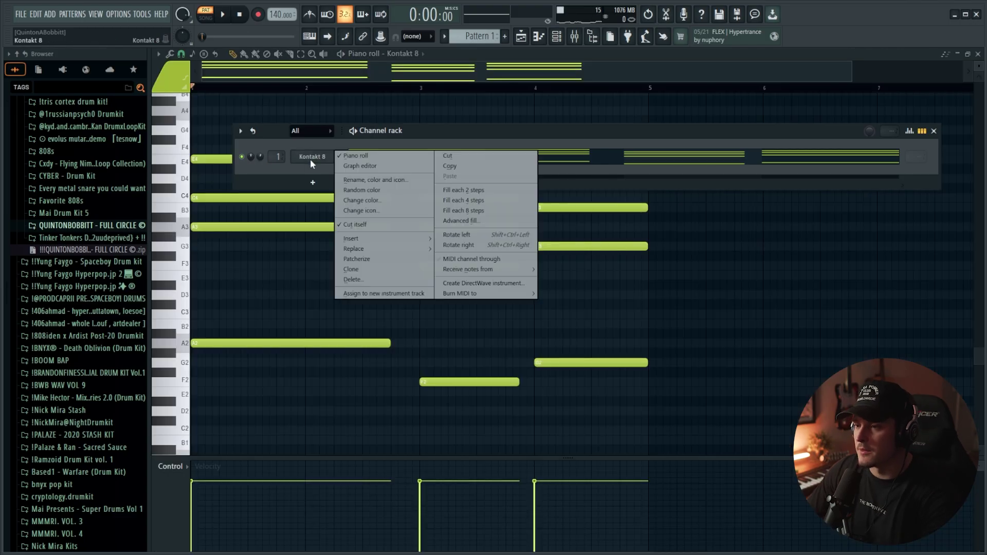
left_click(356, 269)
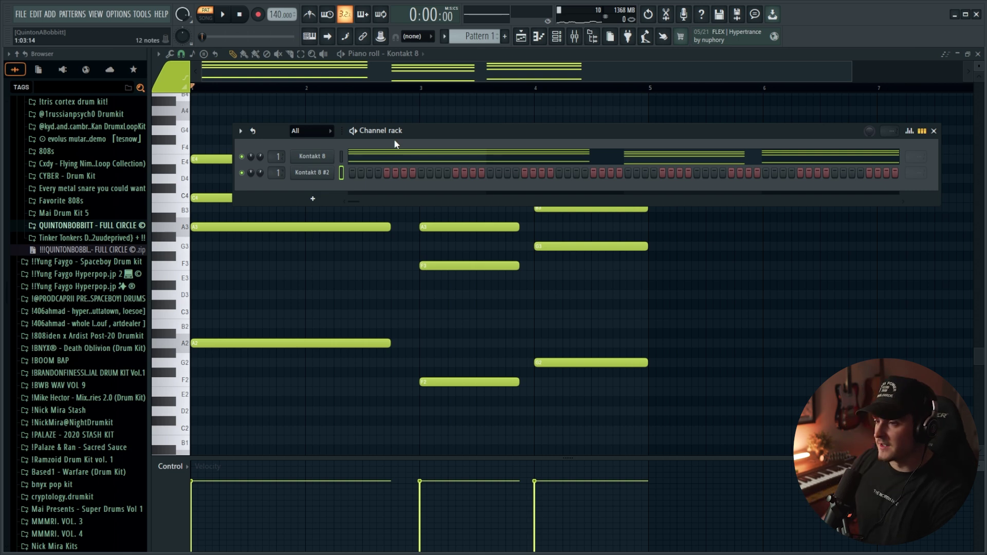
key("space")
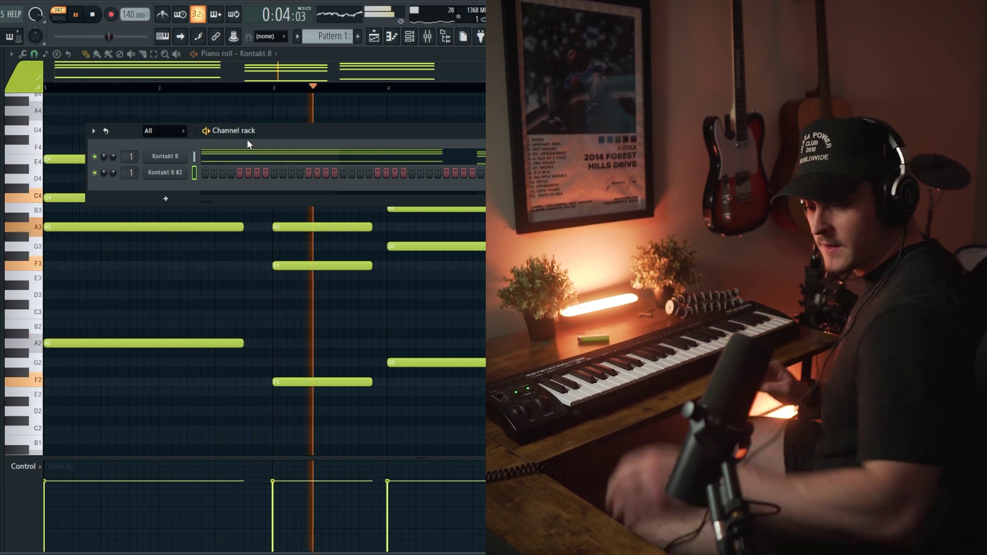
key("space")
Step: Record a four-bar melody over the chords on the Kontakt 8 #2 channel
key("r")
key("space")
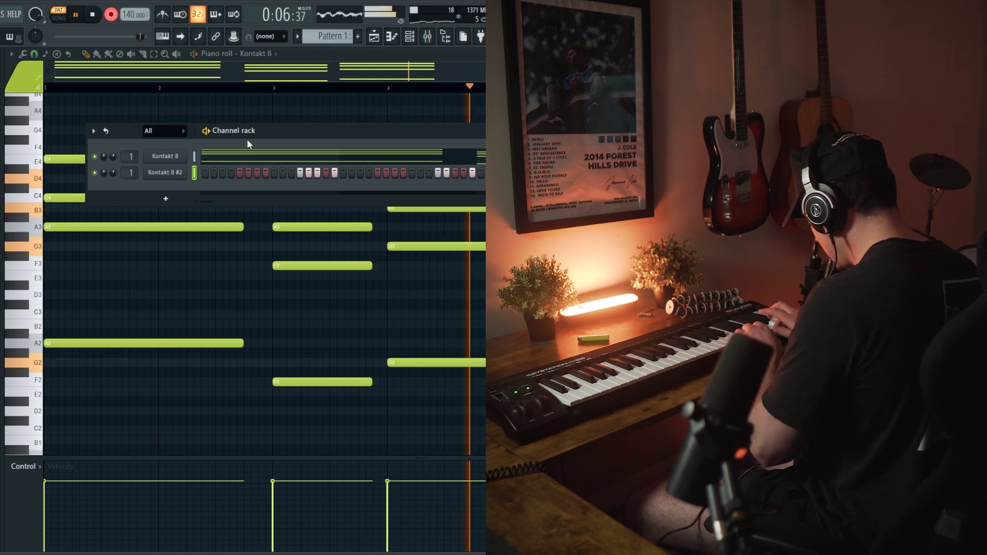
key("space")
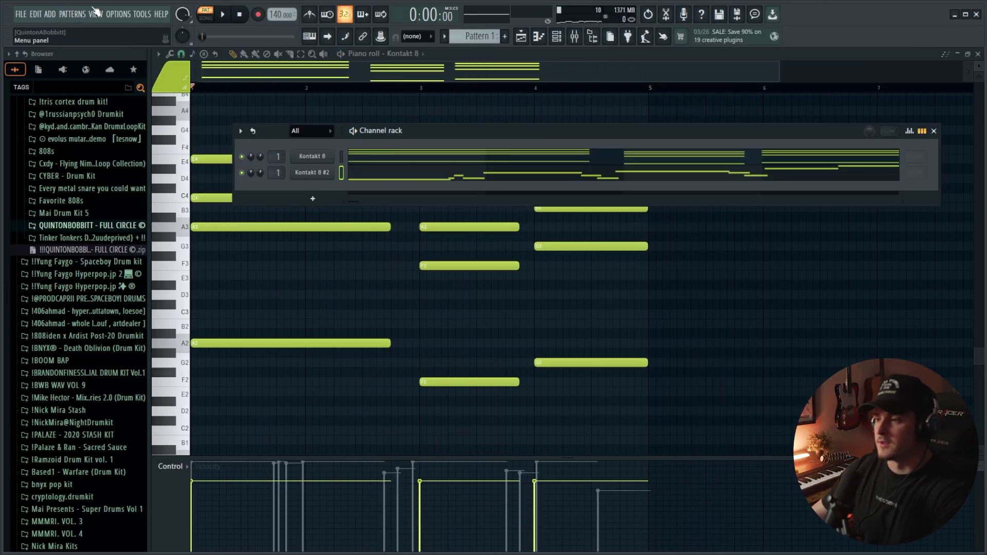
Step: Open the Kontakt 8 #2 melody in the piano roll, quantize all its notes with even velocities and play it
left_click(368, 173)
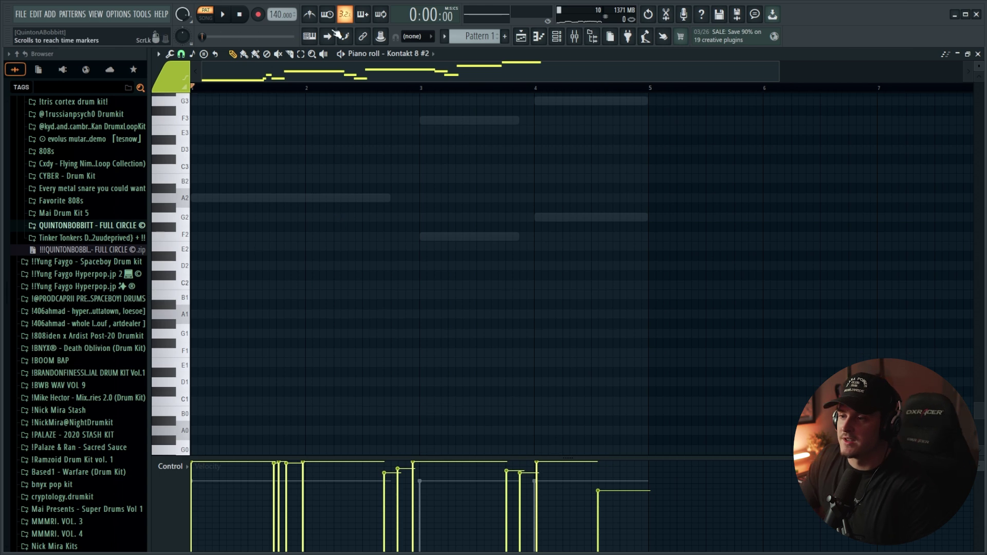
scroll(329, 242, "up", 5)
key("ctrl+a")
key("space")
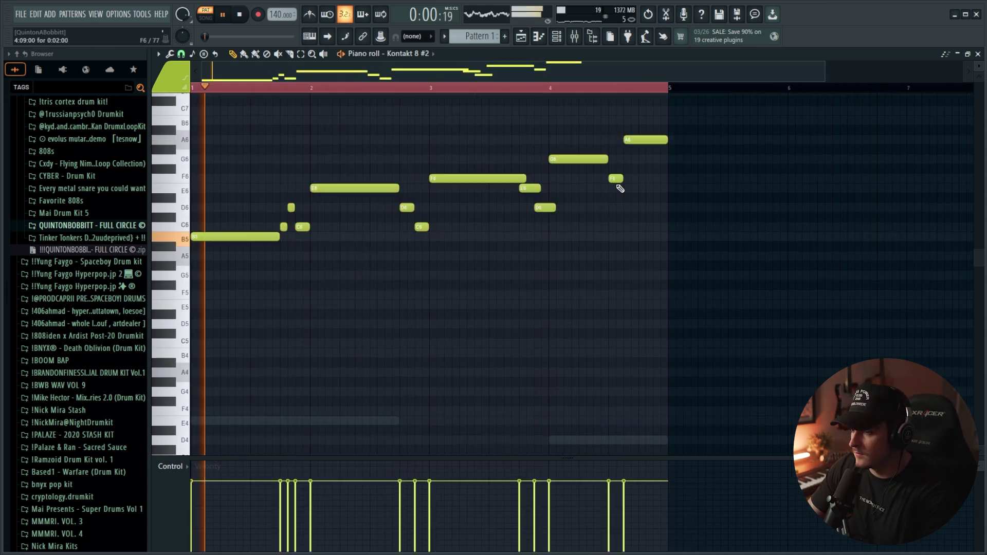
Step: Insert a short E6 note before the melody's last A6 note and trim that A6 to end at bar 5
left_click(623, 188)
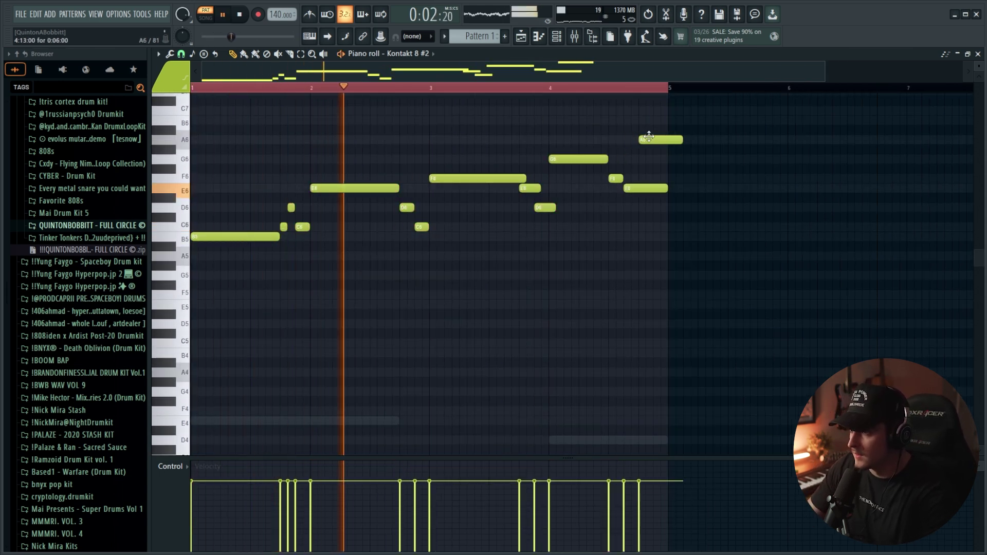
left_click_drag(667, 189, 637, 188)
left_click(674, 140)
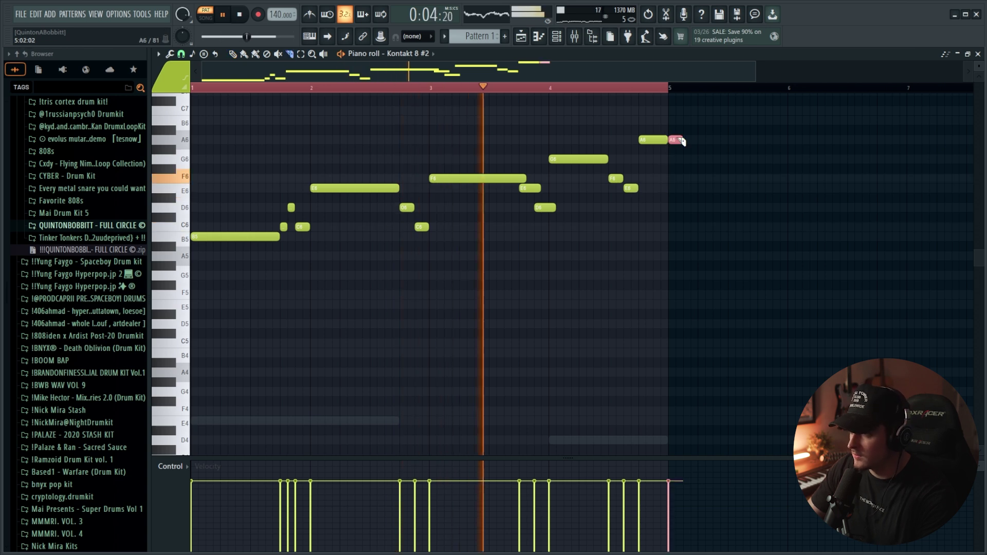
right_click(675, 140)
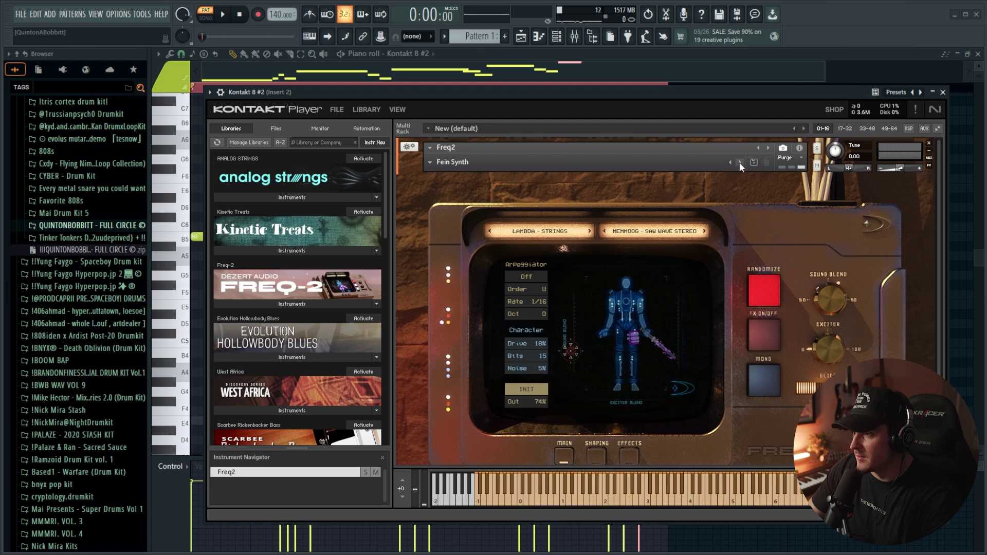
Step: Switch the Freq2 instrument in Kontakt 8 #2 to the next preset, audition the melody and close its window
left_click(740, 162)
left_click_drag(680, 93, 645, 87)
key("space")
left_click(907, 86)
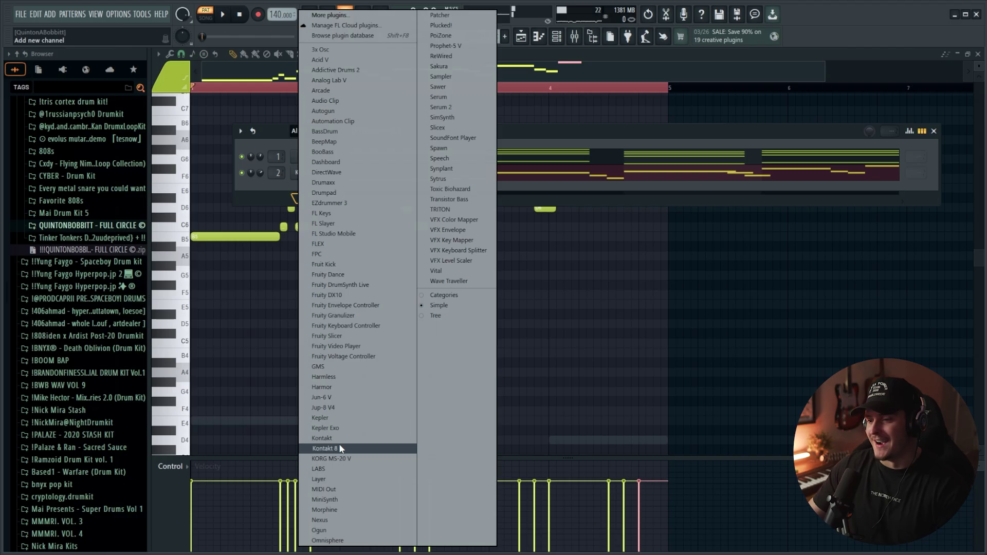
Step: Add a third Kontakt 8 channel and load the Freq-2 instrument into it
left_click(338, 443)
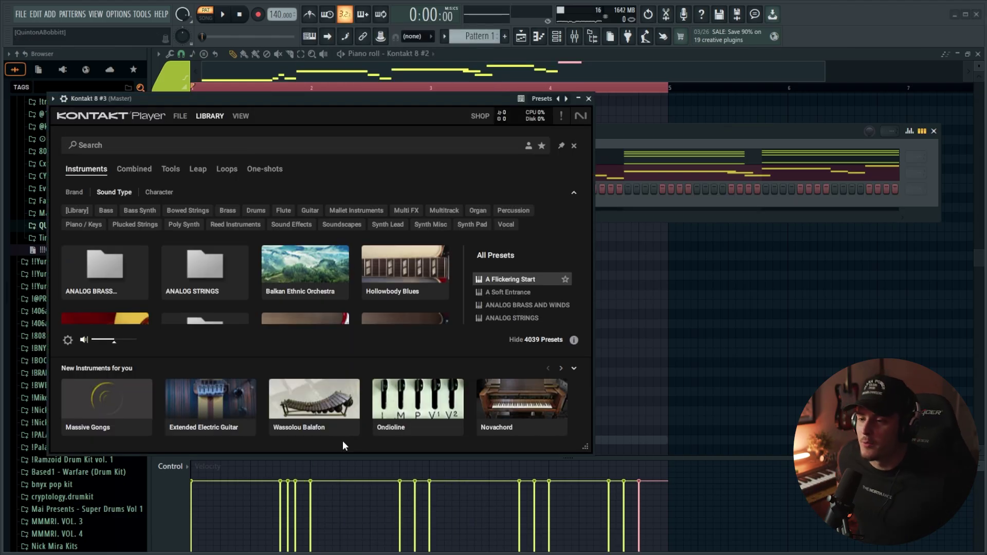
scroll(397, 281, "down", 5)
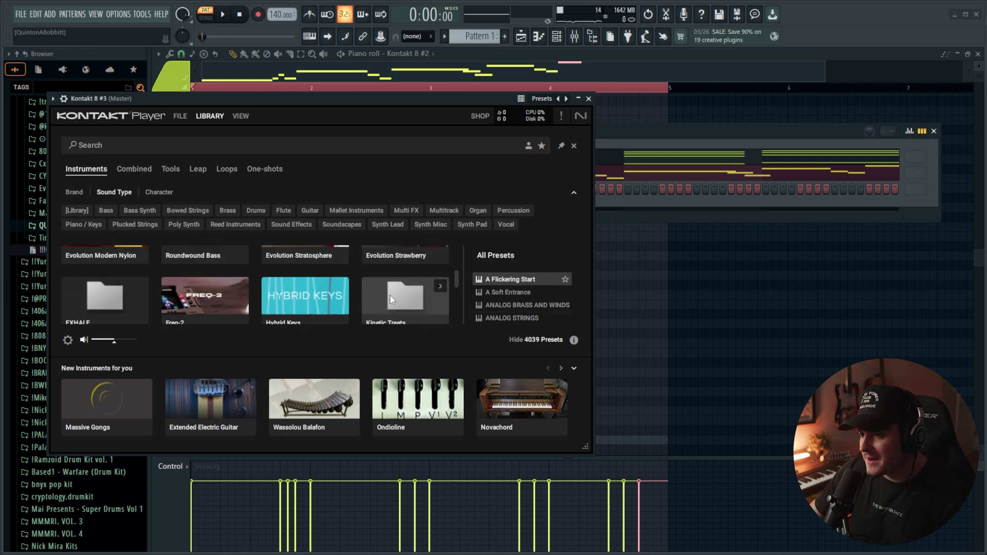
scroll(391, 296, "down", 4)
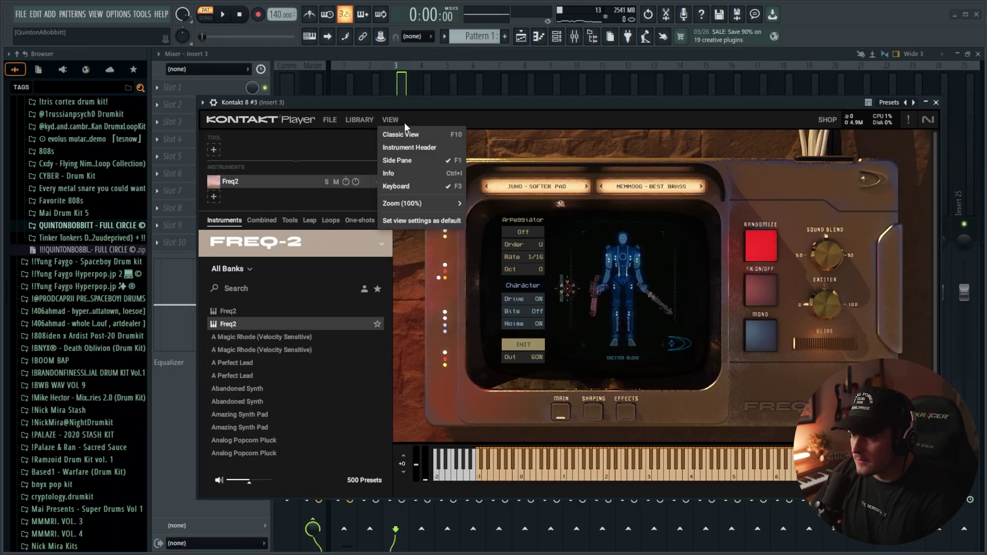
Step: Switch Kontakt 8 #3 to Classic View and load the Aura Bass snapshot from the 05 - Bass category
left_click(428, 136)
left_click(424, 172)
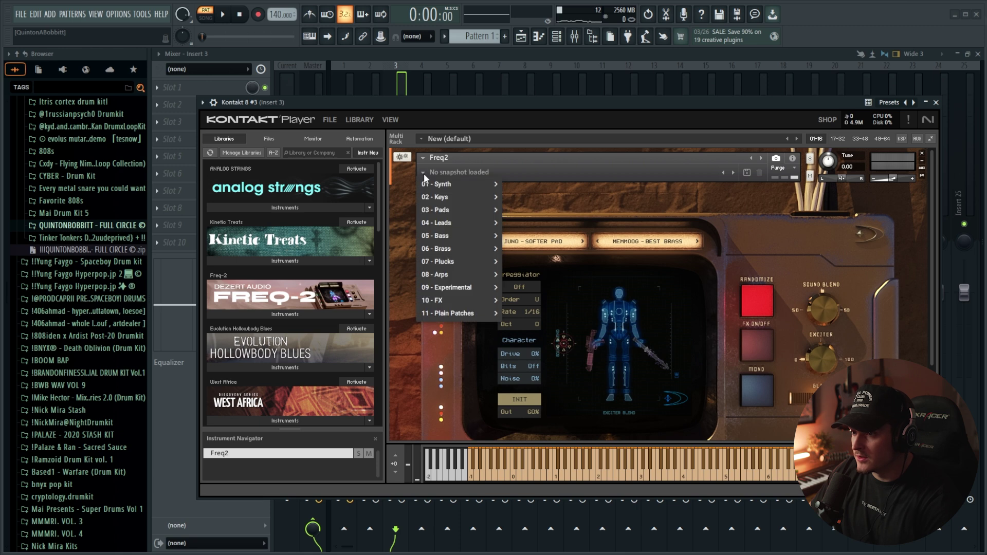
mouse_move(498, 238)
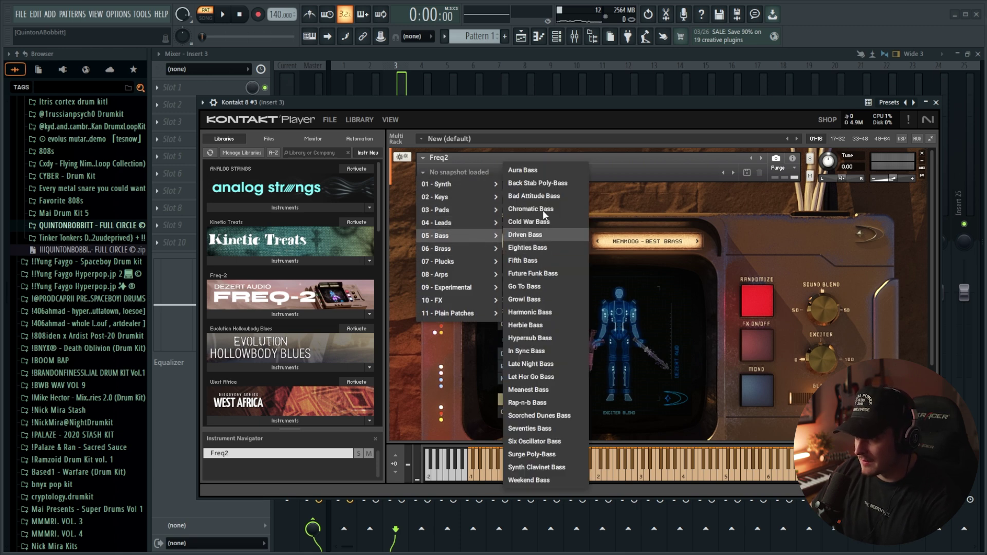
left_click(540, 171)
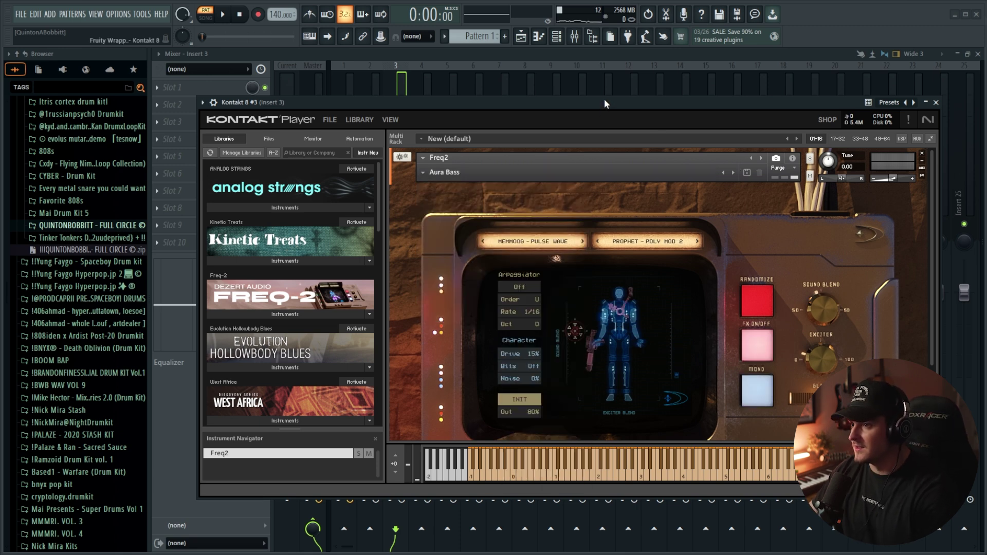
Step: Audition the Kontakt 8 #3 bass line with the Back Stab Poly-Bass snapshot, both soloed and together with the other channels
key("space")
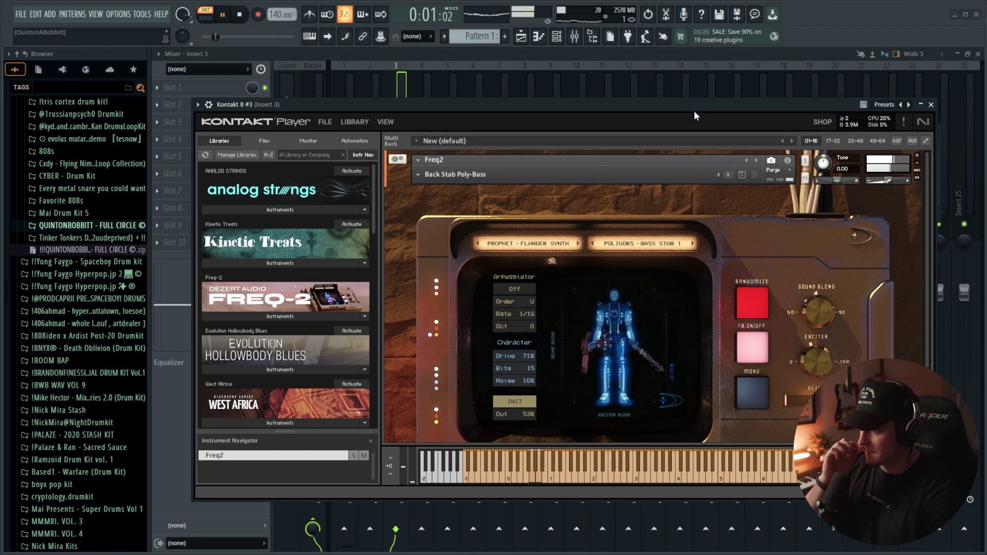
left_click(930, 104)
key("space")
right_click(247, 190)
left_click(248, 195)
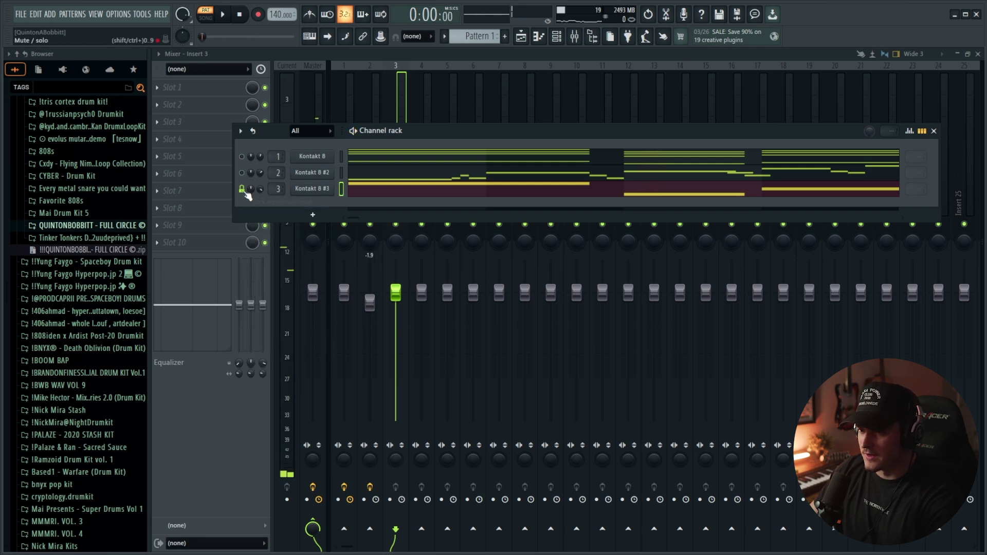
right_click(247, 194)
left_click(246, 194)
key("space")
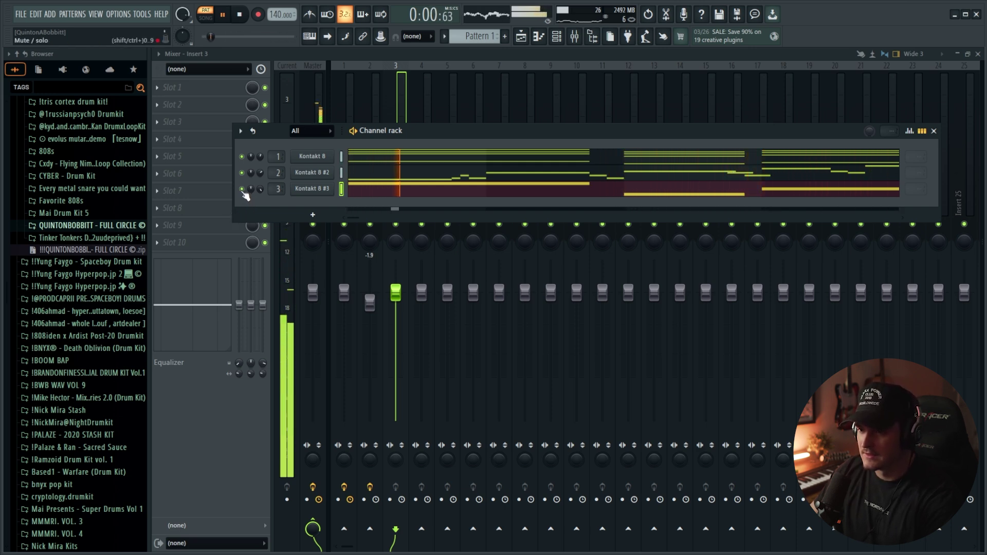
right_click(242, 189)
Step: Change the Freq2 snapshot in Kontakt 8 #3 to Chromatic Bass, play the pattern and close the instrument window
left_click(317, 188)
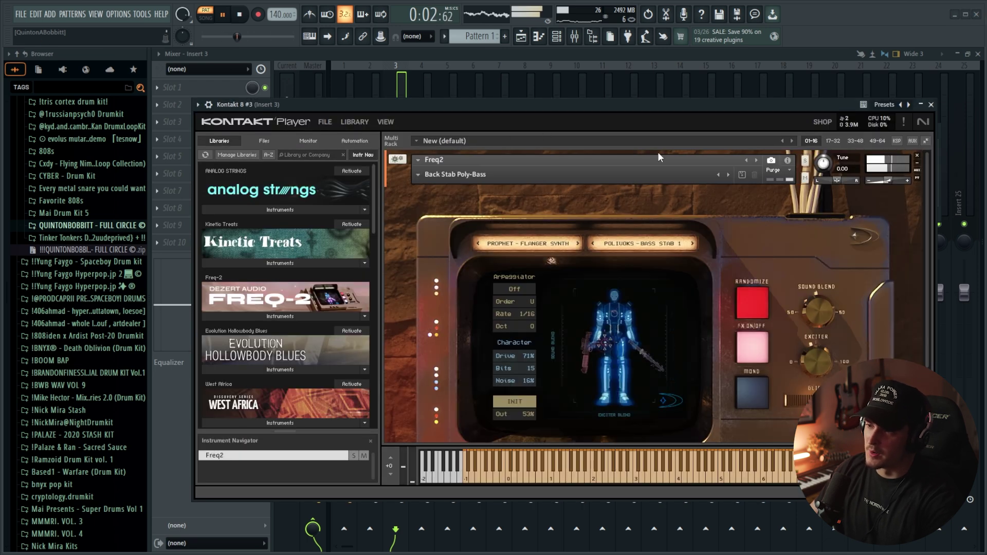
left_click(730, 175)
left_click_drag(581, 109, 615, 103)
left_click(737, 175)
key("space")
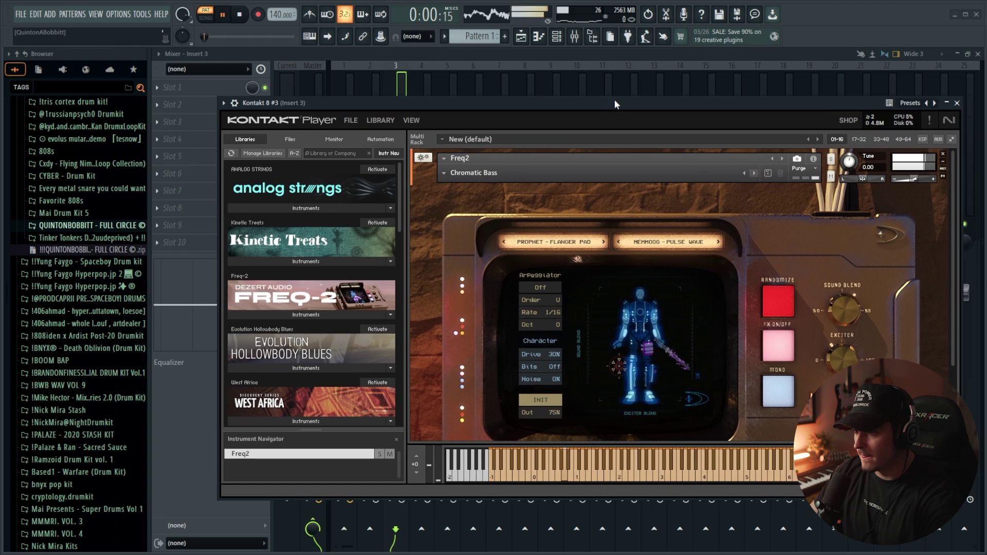
left_click(956, 103)
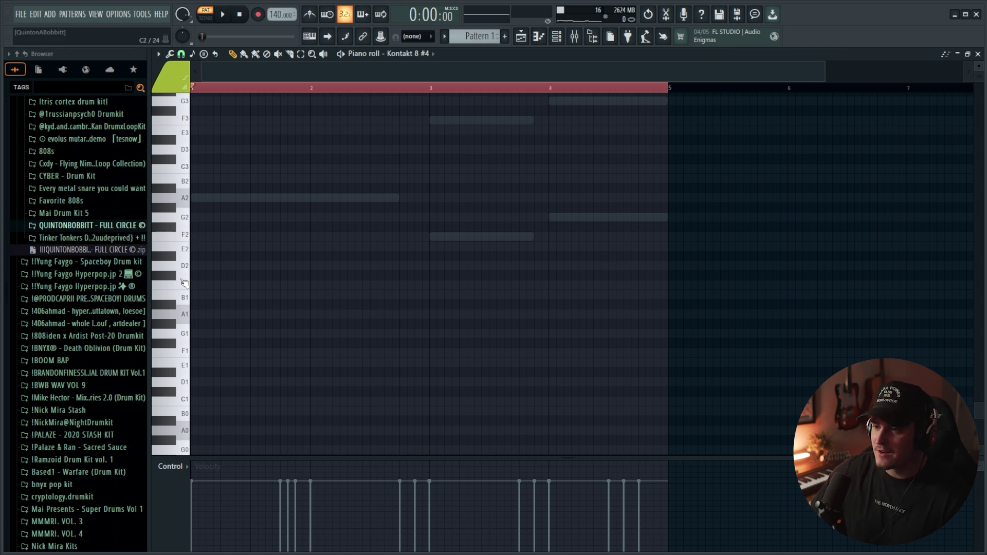
Step: Record a four-bar part of alternating C5, D5 and E5 notes on the Kontakt 8 #4 channel
right_click(232, 198)
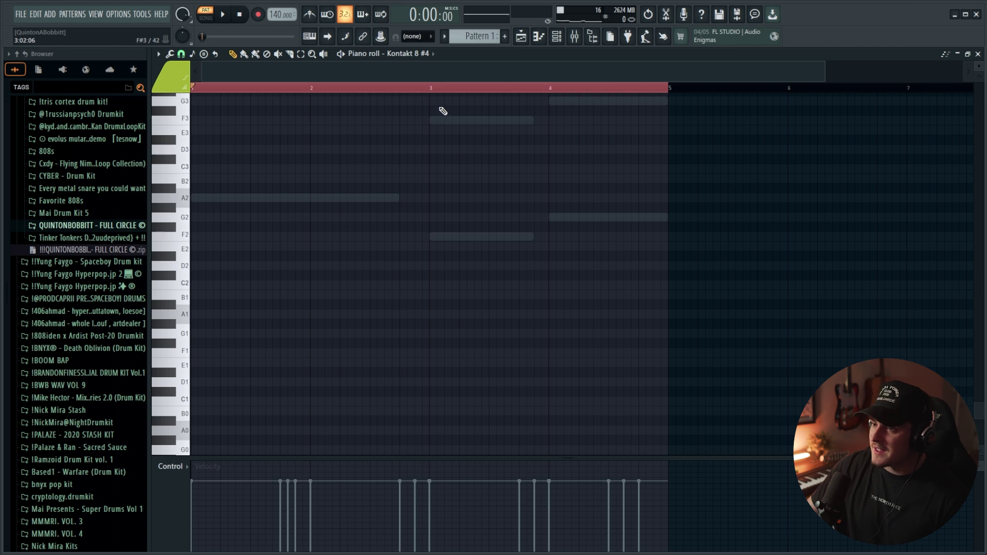
right_click(464, 122)
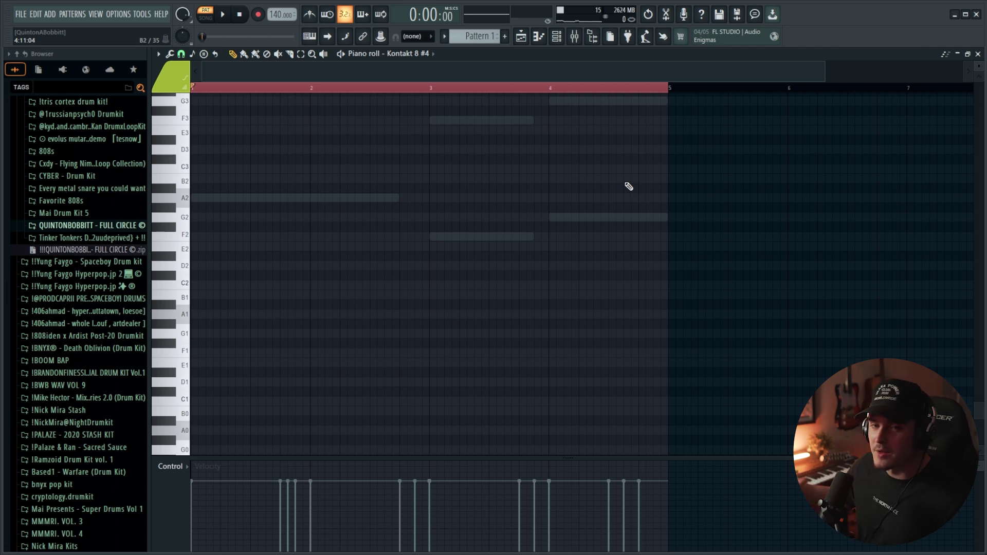
key("space")
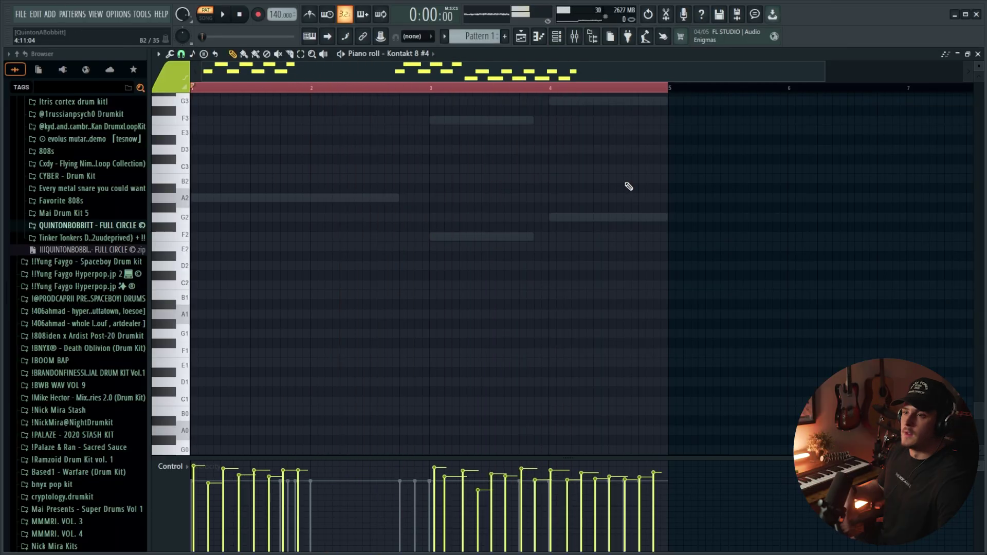
Step: Clear the time selection in the Kontakt 8 #4 piano roll and quantize all the recorded notes
left_click(390, 165)
scroll(406, 241, "up", 5)
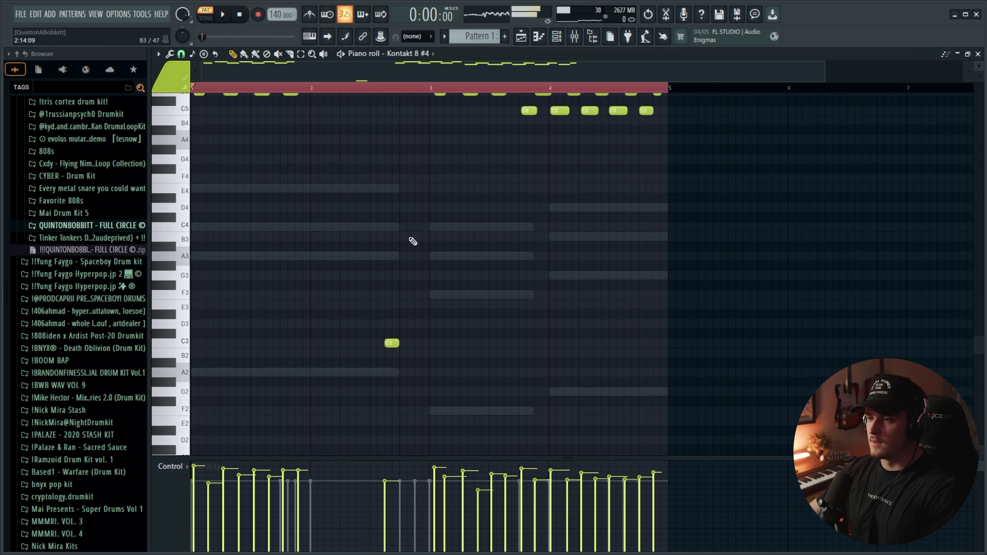
scroll(430, 346, "up", 2)
scroll(344, 349, "up", 3)
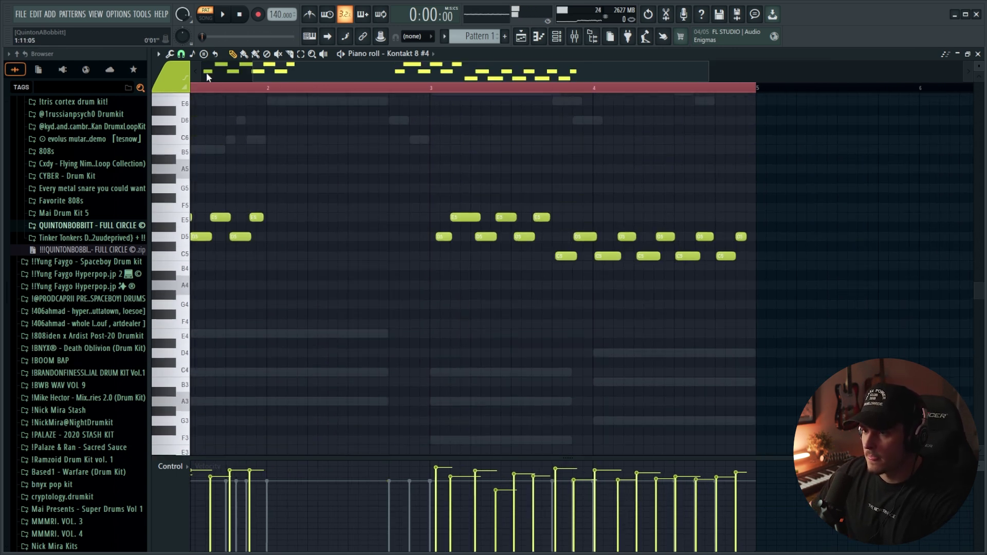
left_click(234, 88)
scroll(284, 93, "left", 2)
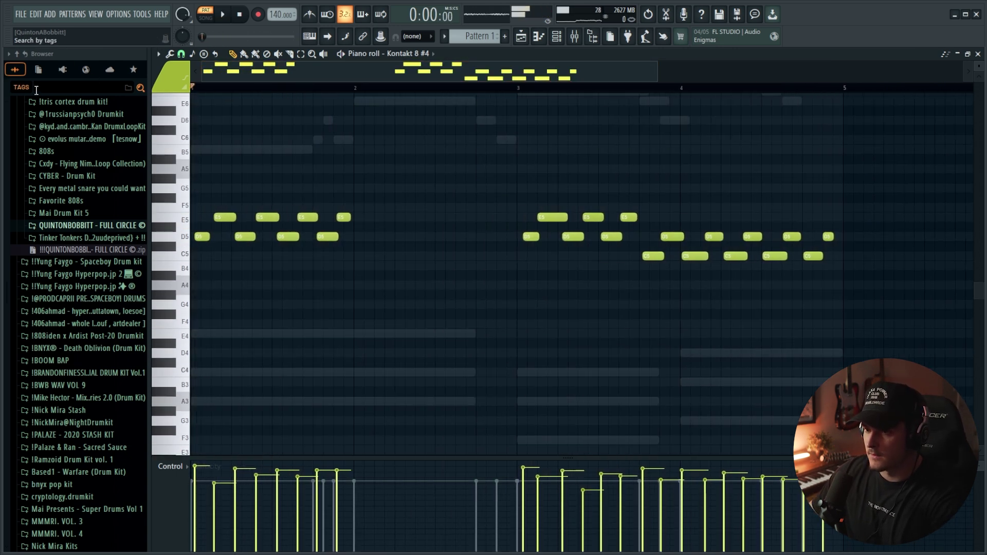
key("ctrl+a")
key("ctrl+q")
left_click(212, 88)
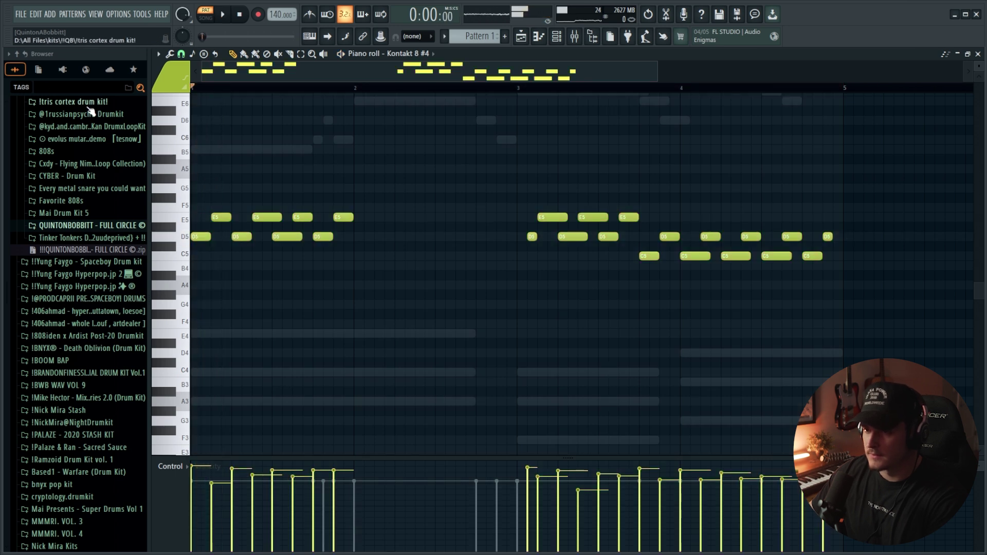
Step: Show the channel rack, play the pattern with Kontakt 8 #3 muted and unmute that channel again
key("F6")
key("space")
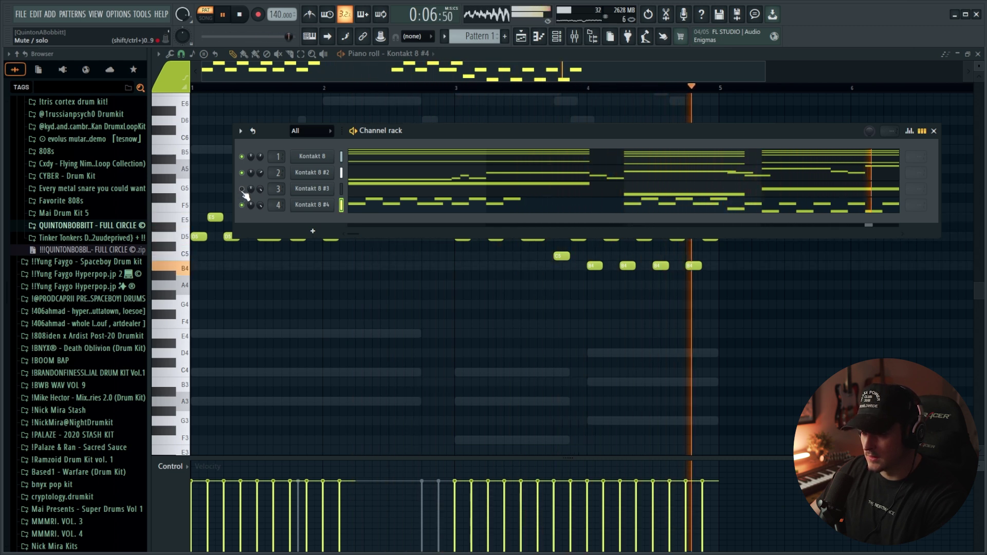
key("space")
right_click(242, 189)
left_click(257, 195)
Step: Split Pattern 1 by channel and place the four Kontakt 8 patterns at bar 1 on playlist Tracks 1 to 4
left_click(520, 37)
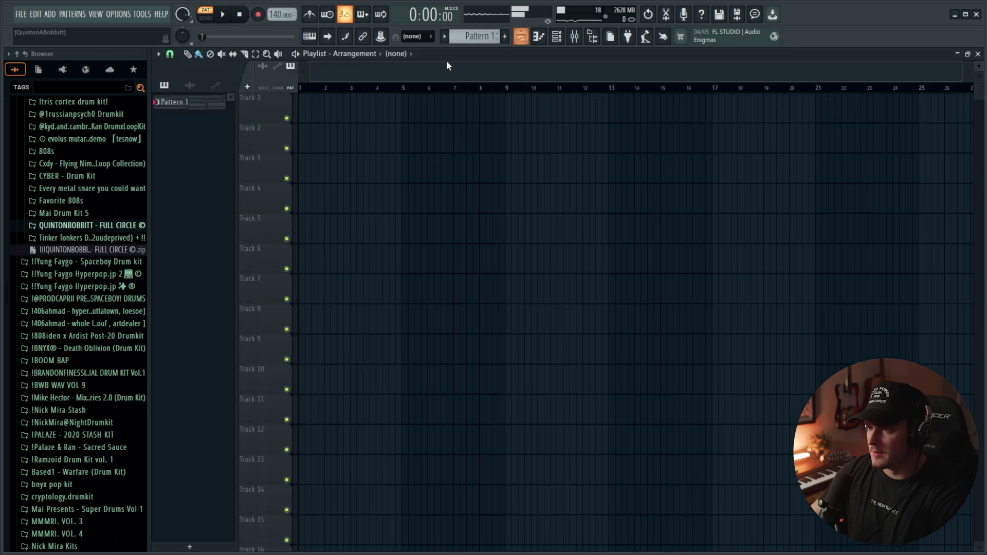
right_click(200, 106)
left_click(242, 288)
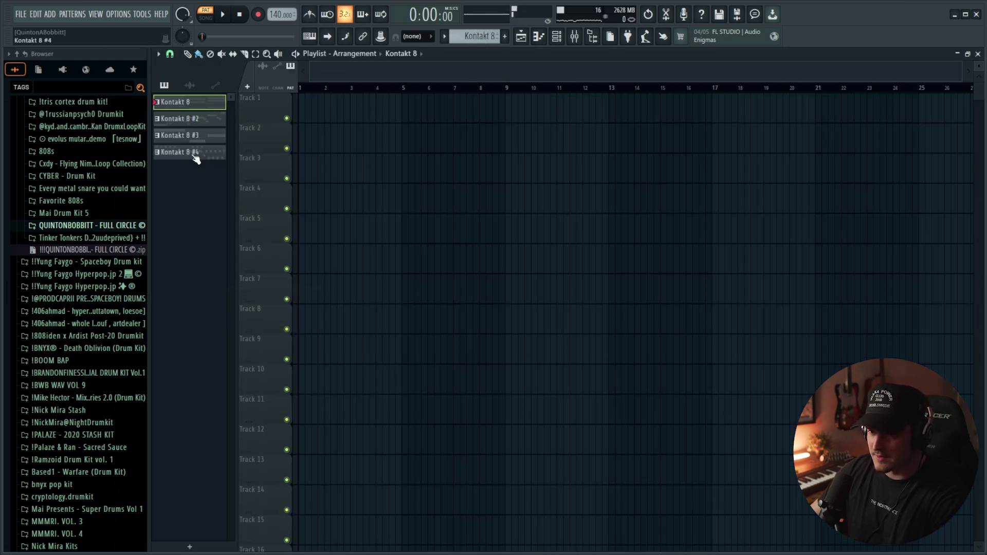
left_click_drag(191, 103, 303, 100)
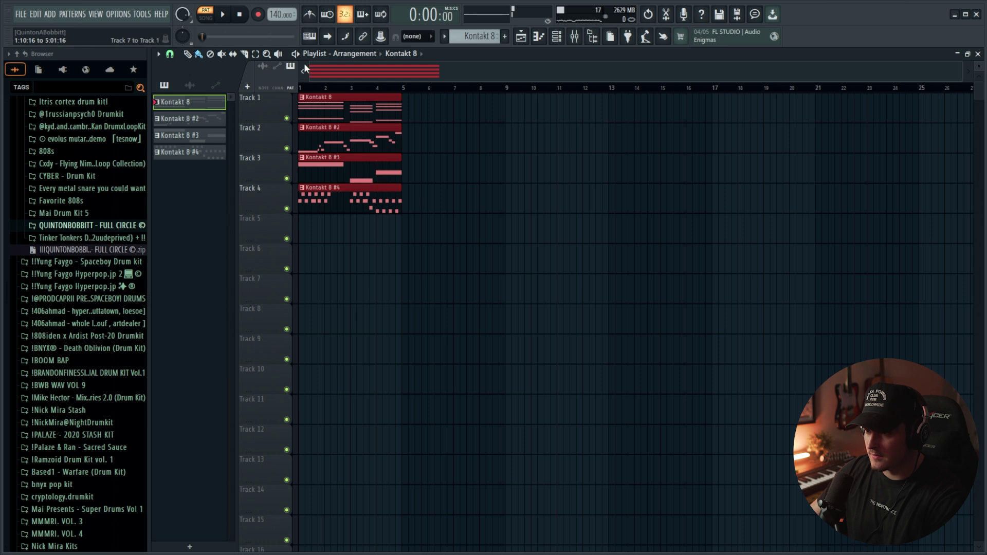
Step: Duplicate the four playlist clips three times in a row so the arrangement runs to bar 17
key("ctrl+b")
key("ctrl+b")
key("ctrl+b")
scroll(338, 95, "up", 2)
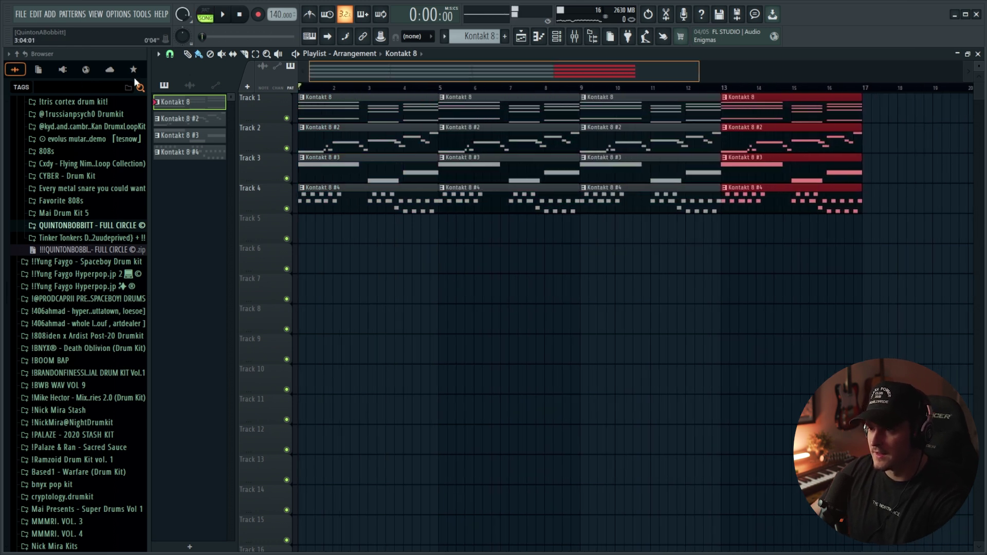
Step: Delete the first two Kontakt 8 #4 clips in bars 1 to 8 while playing the arrangement
right_click(338, 197)
key("space")
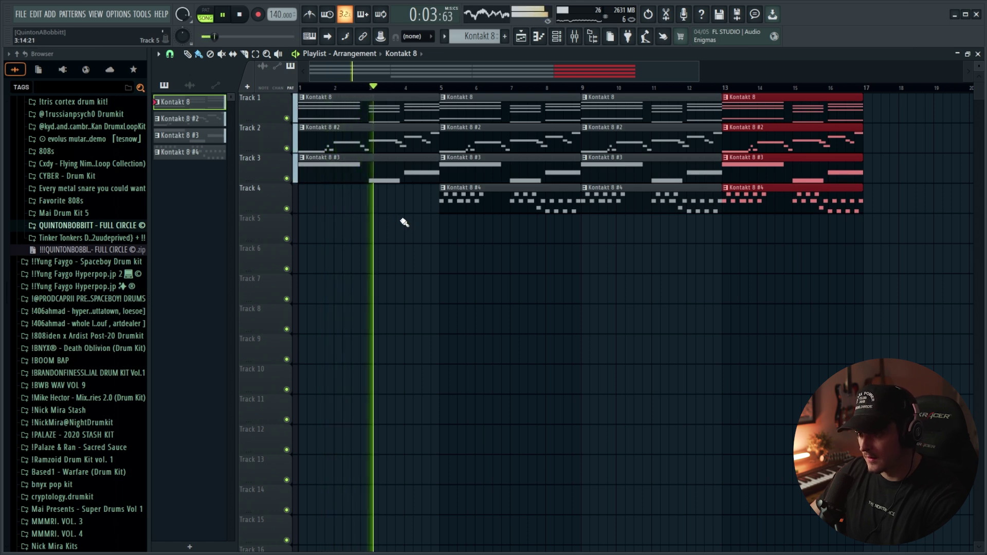
right_click(465, 208)
left_click_drag(559, 80, 615, 75)
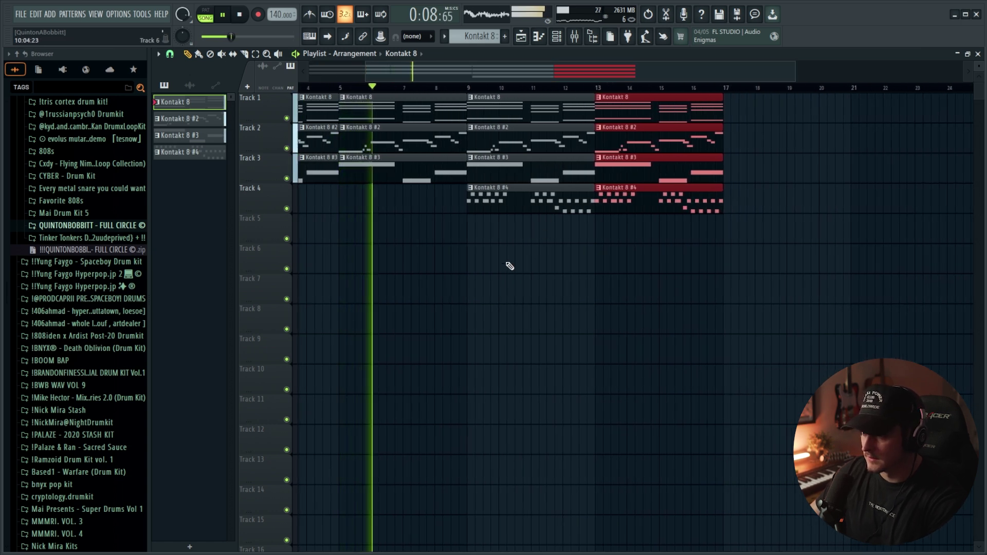
Step: Add an EZdrummer 3 channel and switch its drum library to Metal Mania
left_click(441, 283)
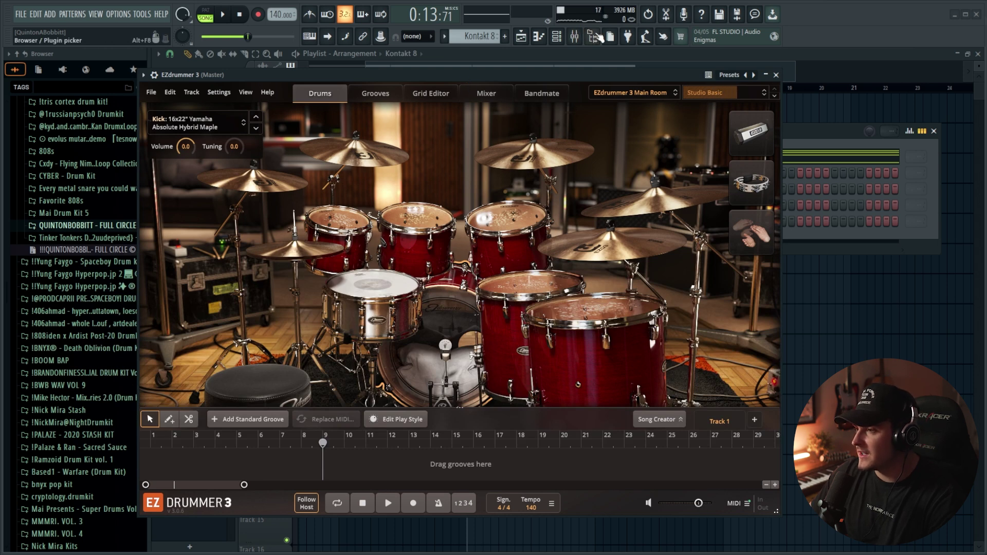
left_click(636, 93)
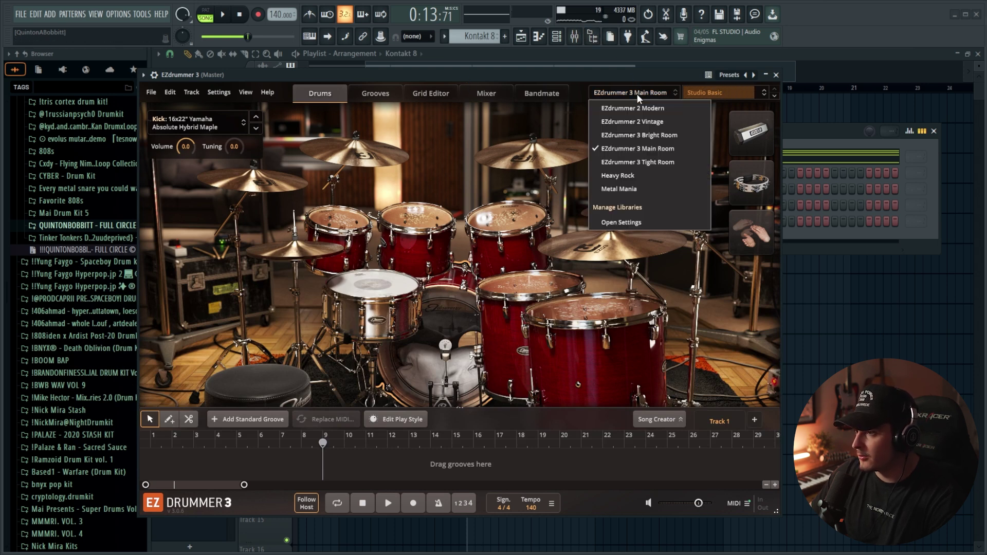
left_click(630, 187)
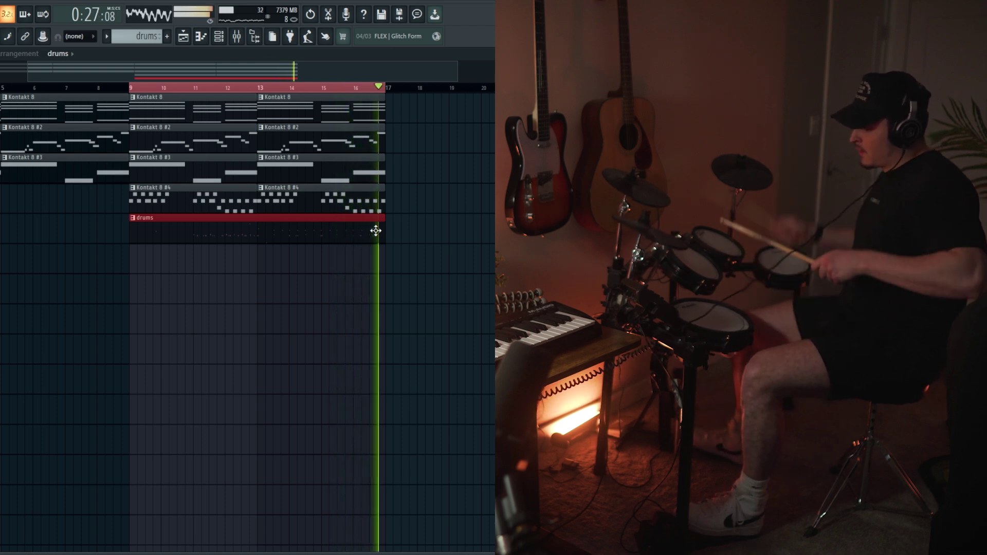
Step: Finish the drum take and play the arrangement from about bar 6 with the drums clip on Track 5
key("space")
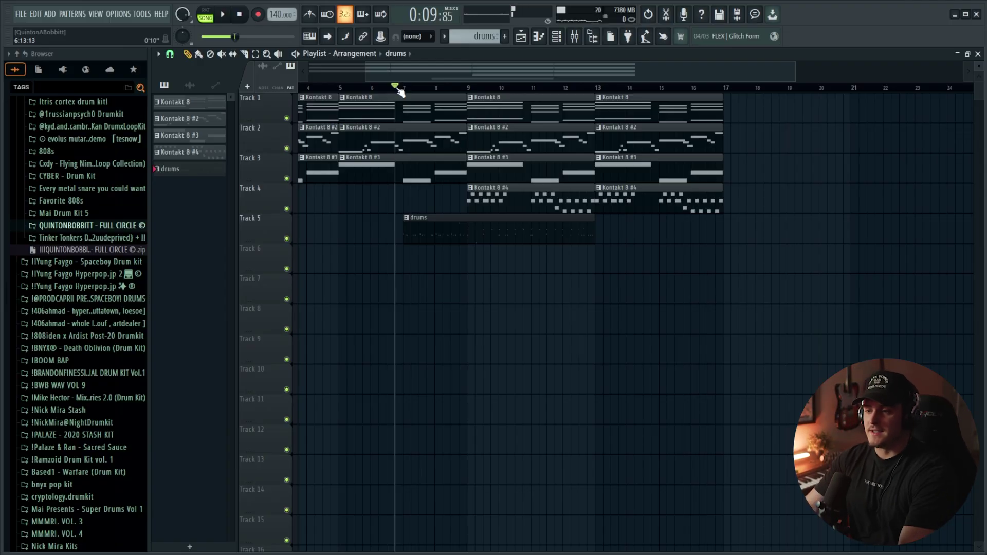
key("space")
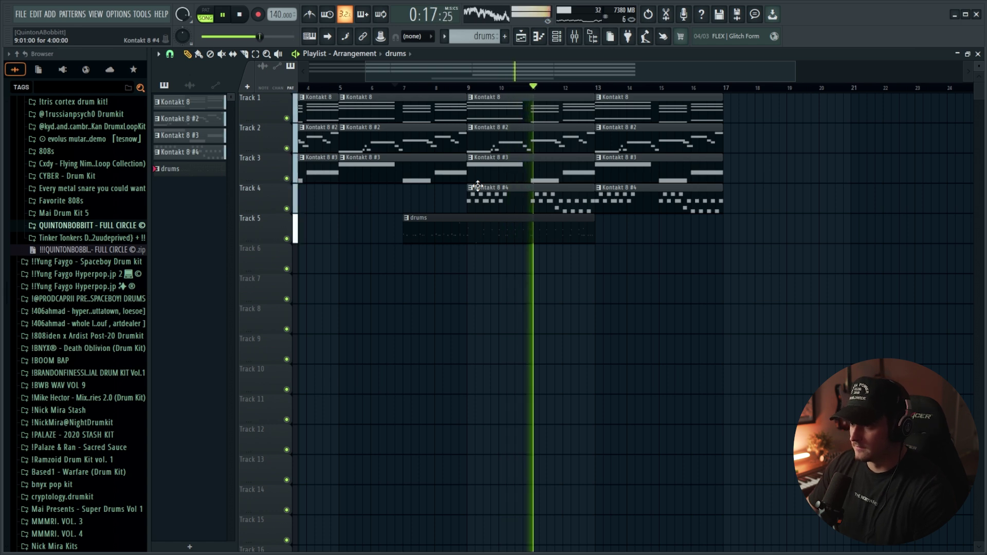
key("space")
Step: Open the drums clip in the EZdrummer 3 piano roll, play it and return to the playlist
double_click(476, 219)
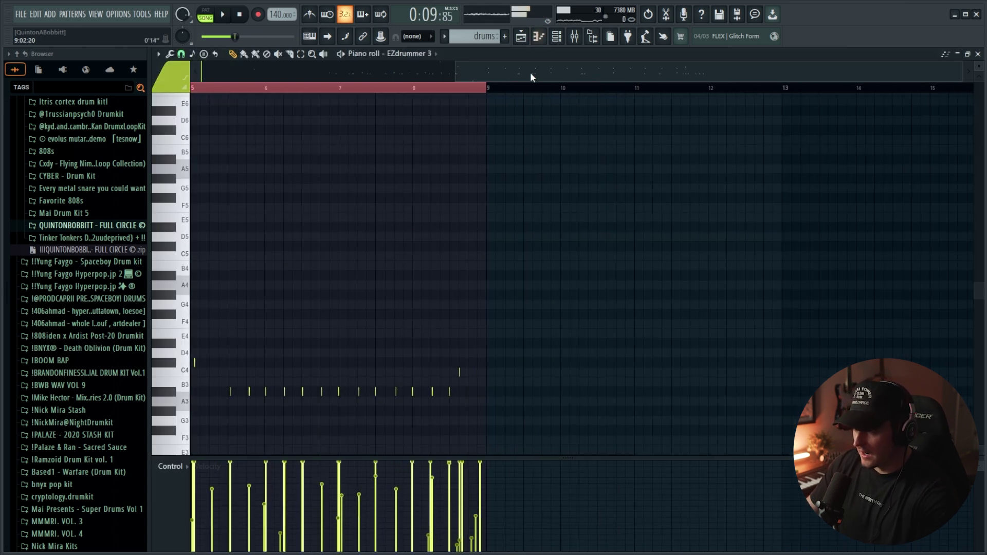
key("space")
key("F5")
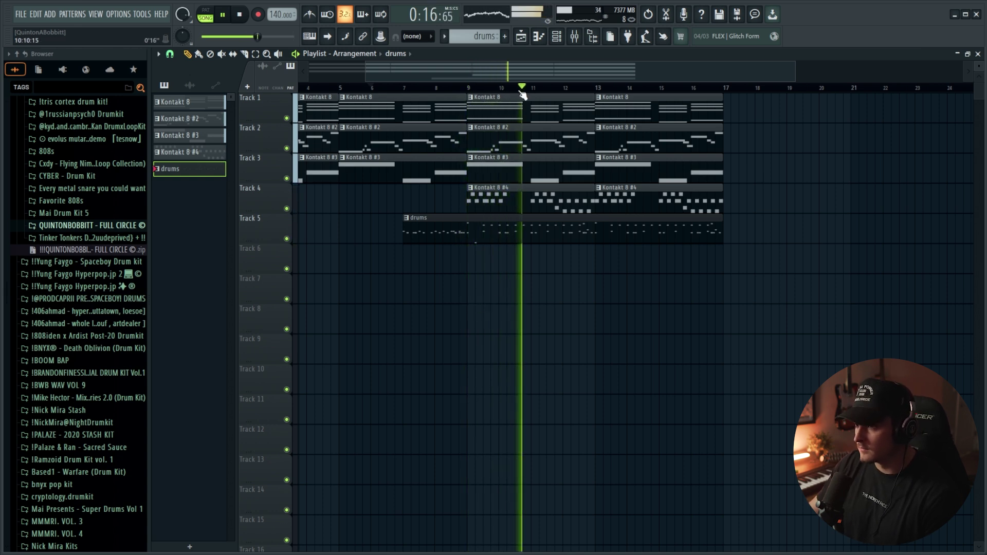
Step: Add the M0N3Y clap from the Claps folder of the QUINTONBOBBITT FULL CIRCLE kit as a new channel
scroll(525, 91, "down", 1)
scroll(525, 91, "down", 2)
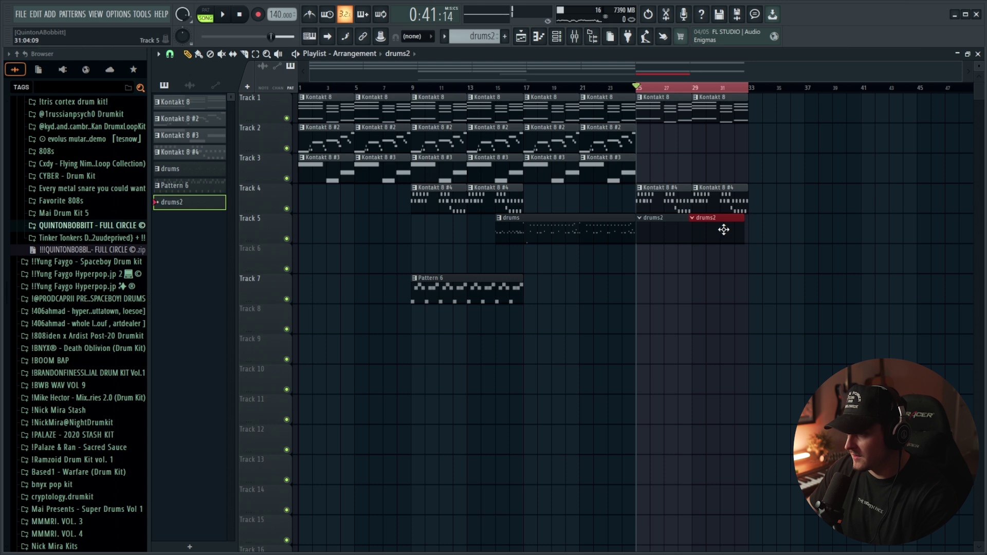
left_click(554, 41)
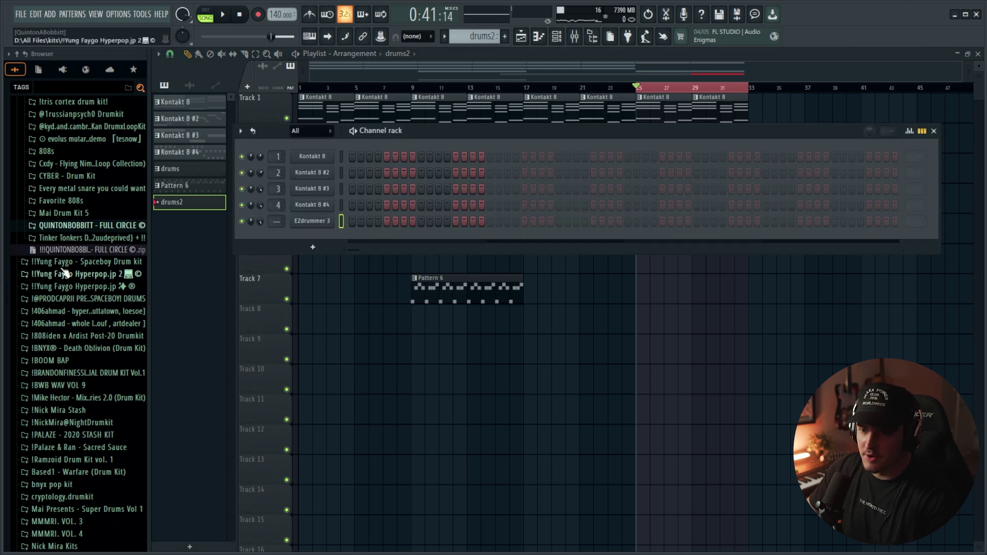
left_click(84, 225)
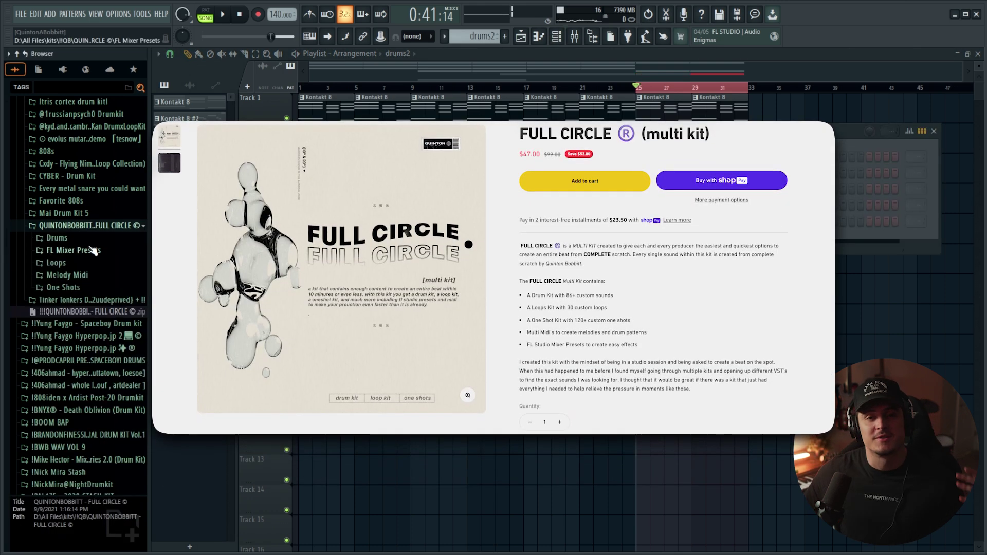
left_click(72, 241)
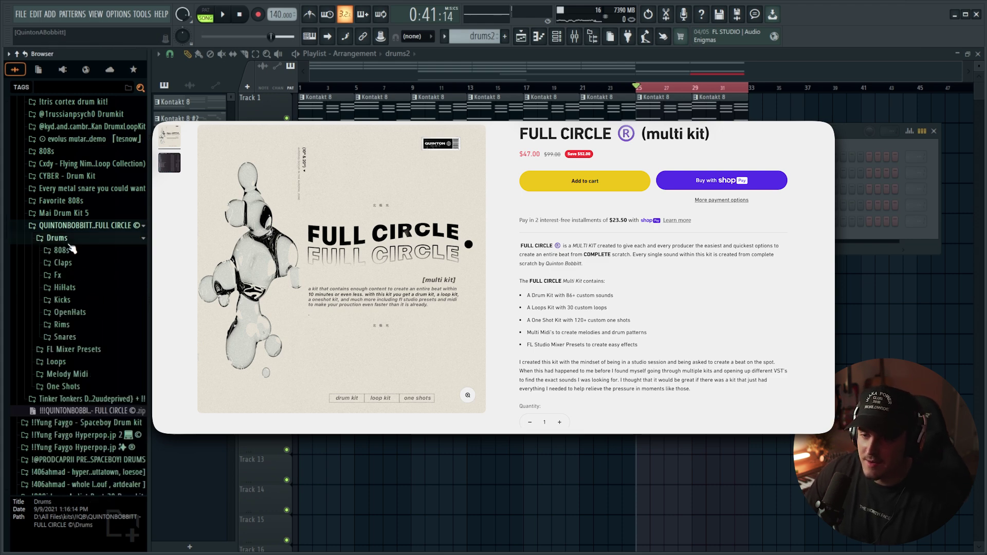
left_click(64, 262)
left_click_drag(78, 319, 418, 252)
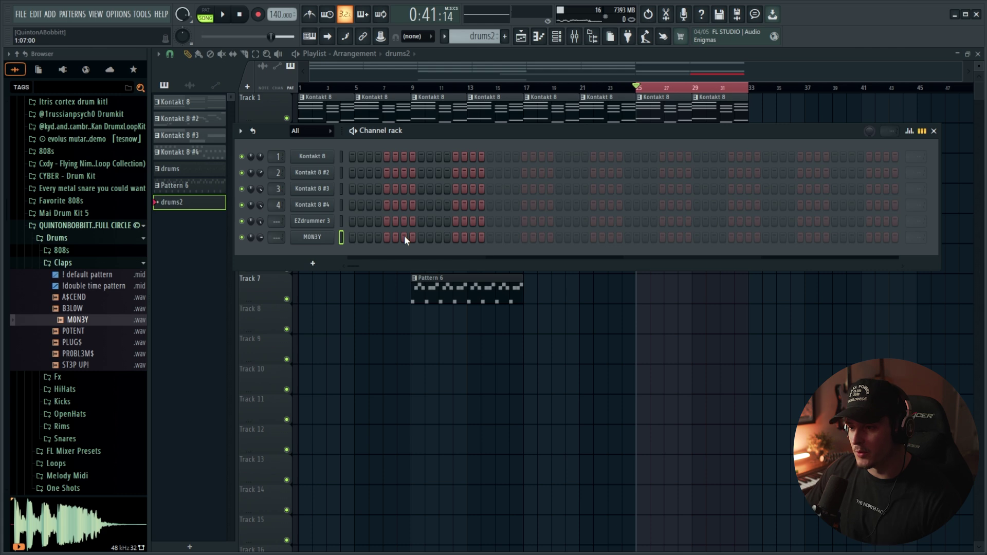
Step: Import the kit's !default pattern MIDI file into the M0N3Y clap channel with playback running
key("space")
left_click(421, 237)
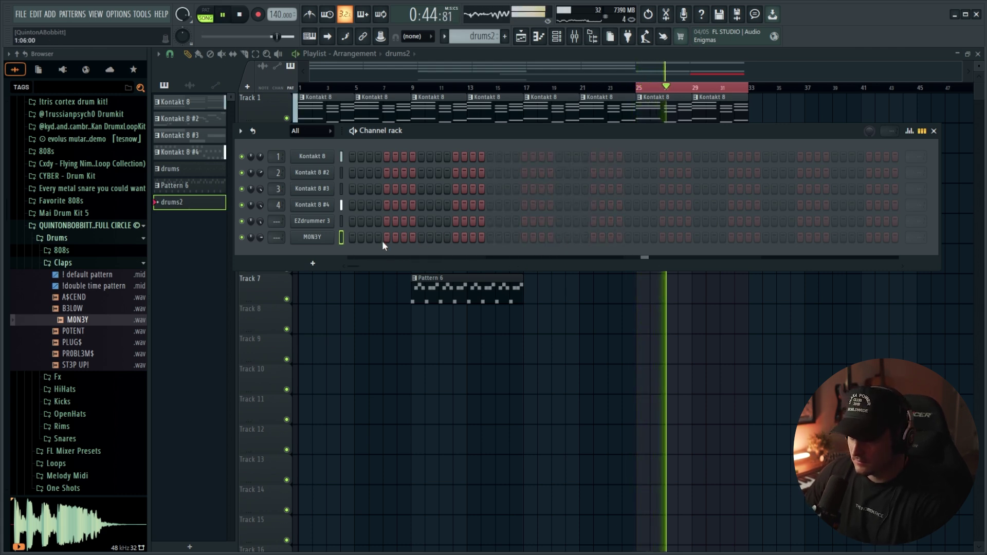
left_click_drag(123, 277, 514, 236)
left_click(771, 340)
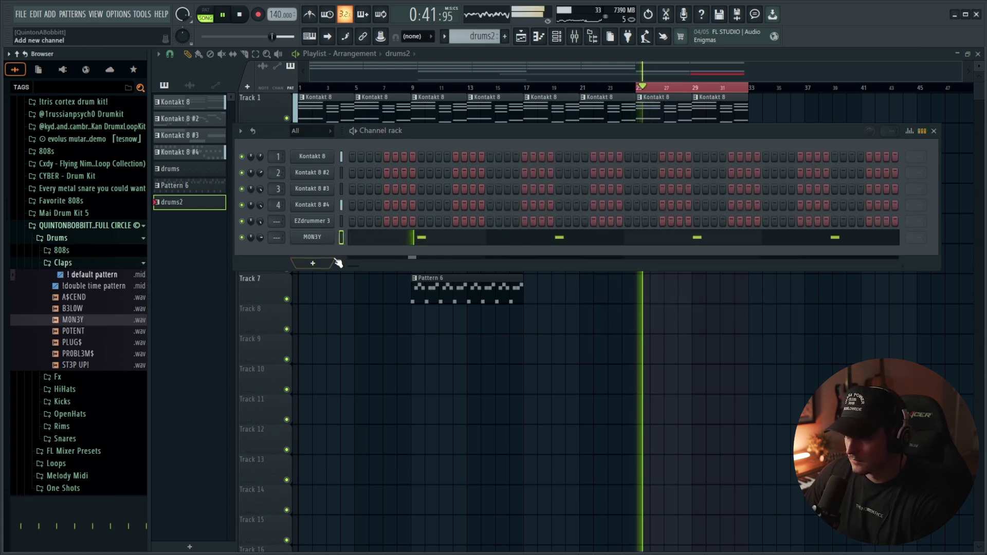
Step: Preview hi-hat samples in the kit's HiHats folder and add EXP0S3 as a new channel
left_click(62, 263)
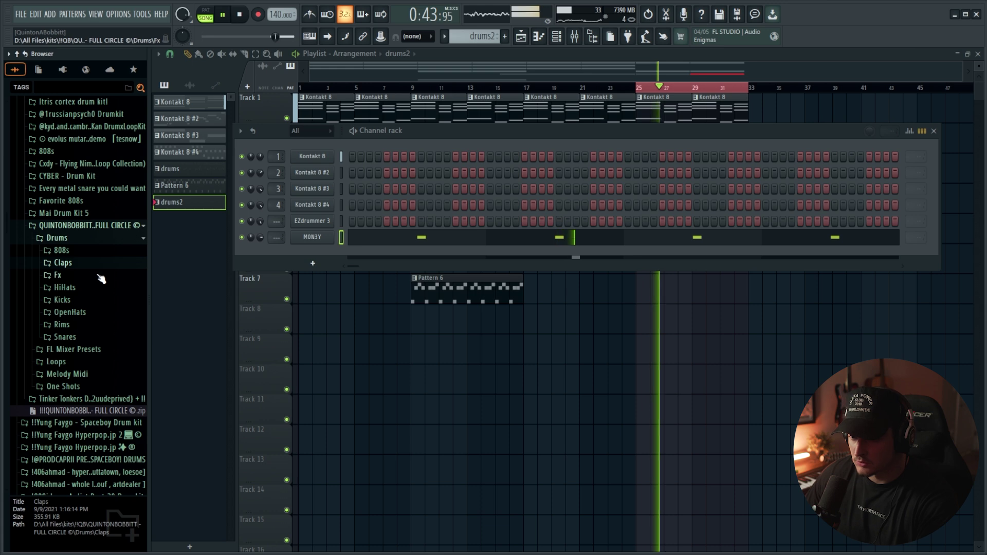
left_click(64, 287)
key("space")
left_click(75, 434)
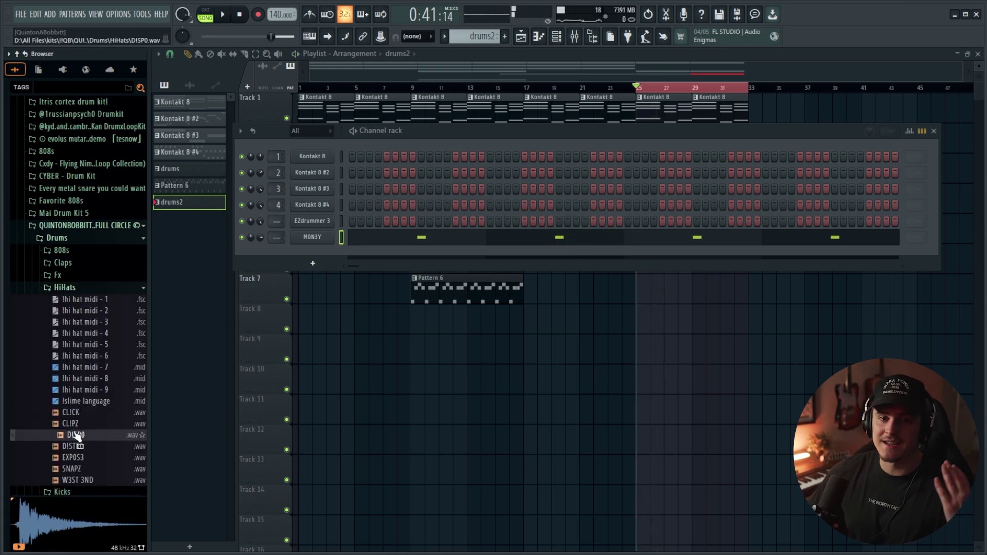
left_click(84, 458)
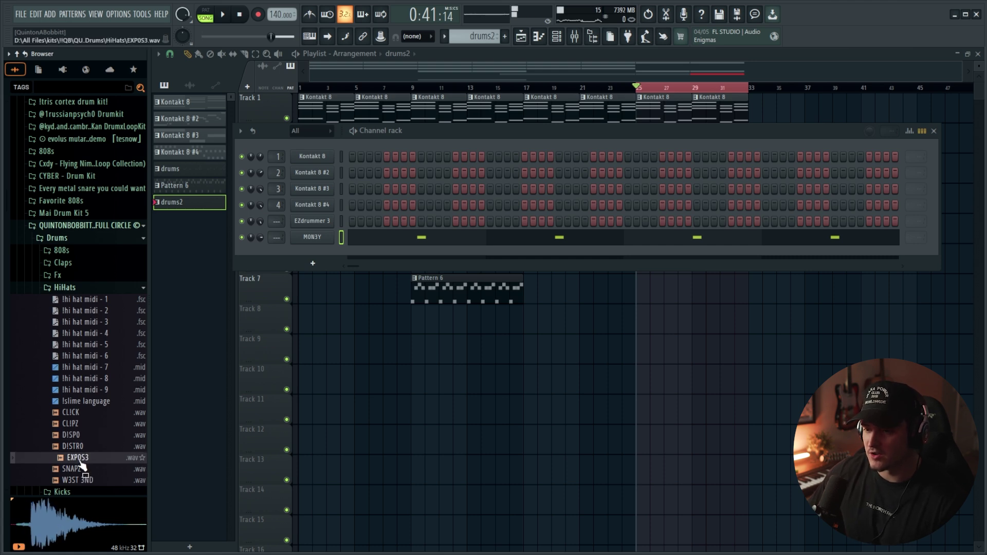
left_click_drag(314, 258, 313, 259)
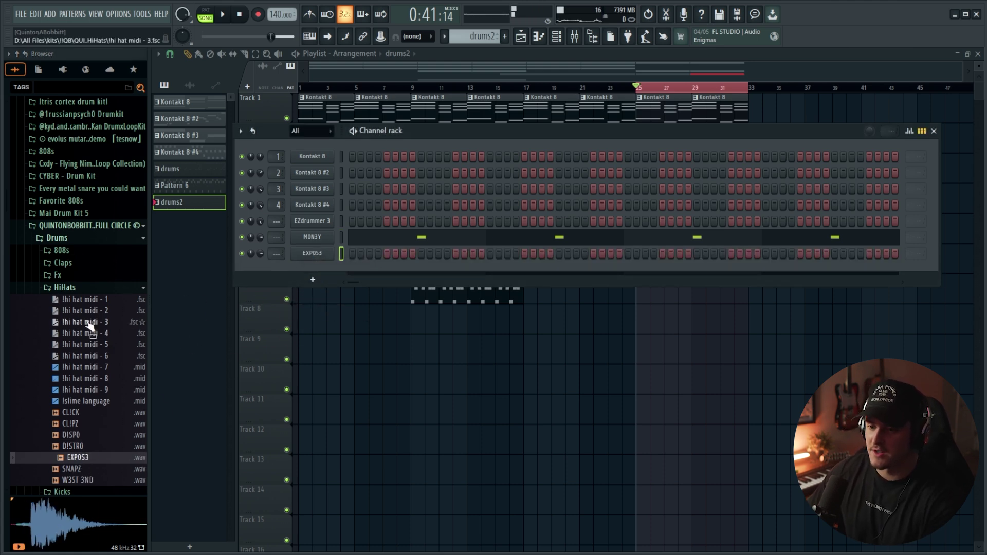
Step: Audition the kit's hi-hat patterns, keep !hi hat midi - 4, and replace the channel's sample with D!SP0
left_click(86, 301)
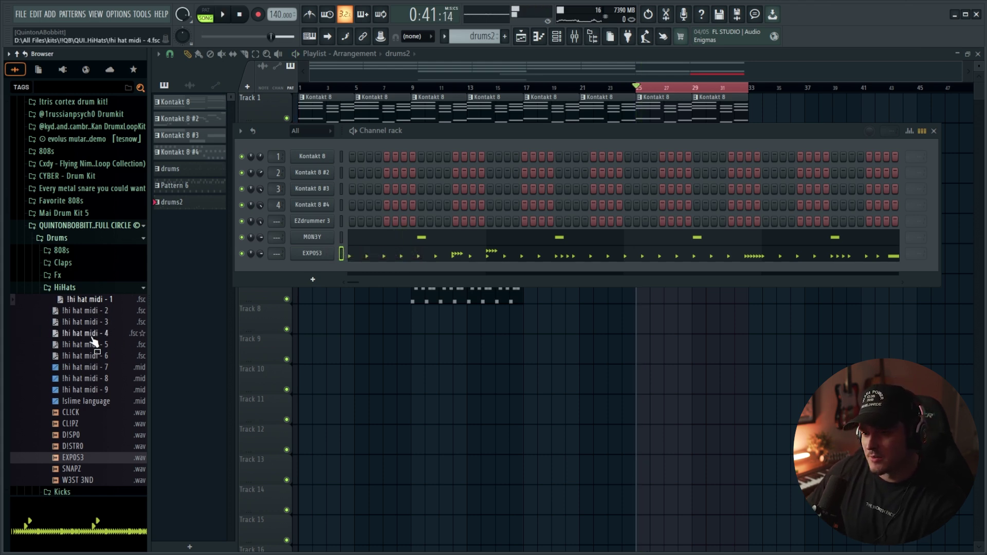
left_click(78, 324)
key("Down")
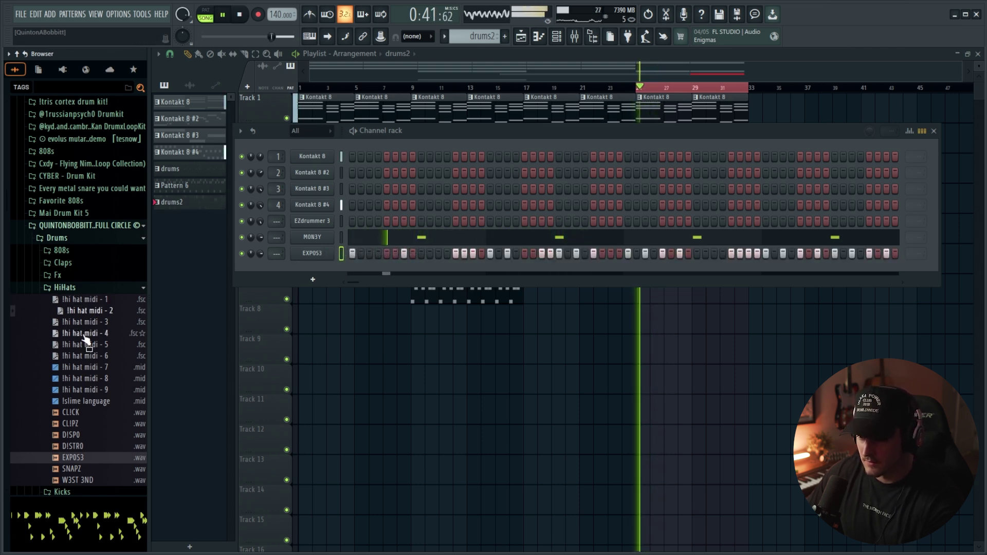
left_click(86, 335)
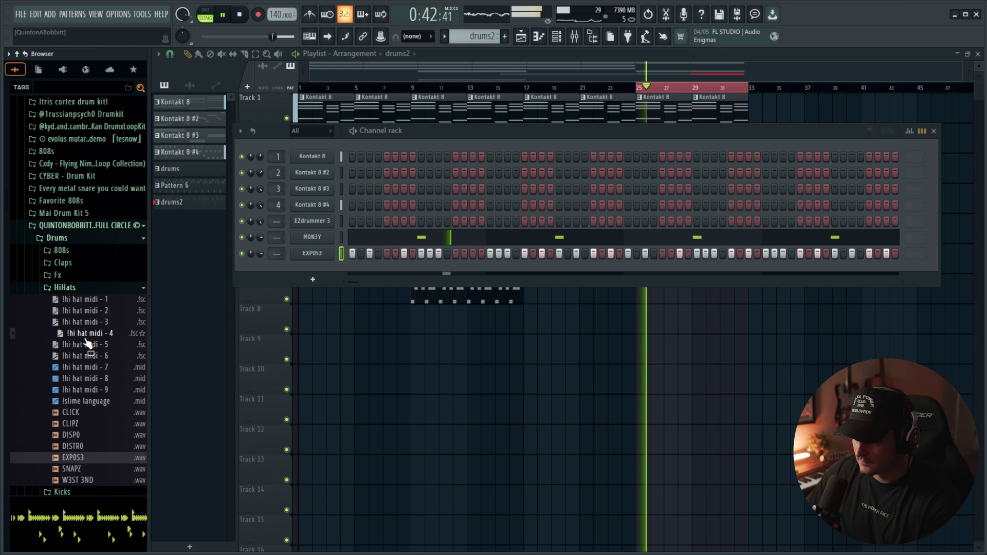
left_click(82, 435)
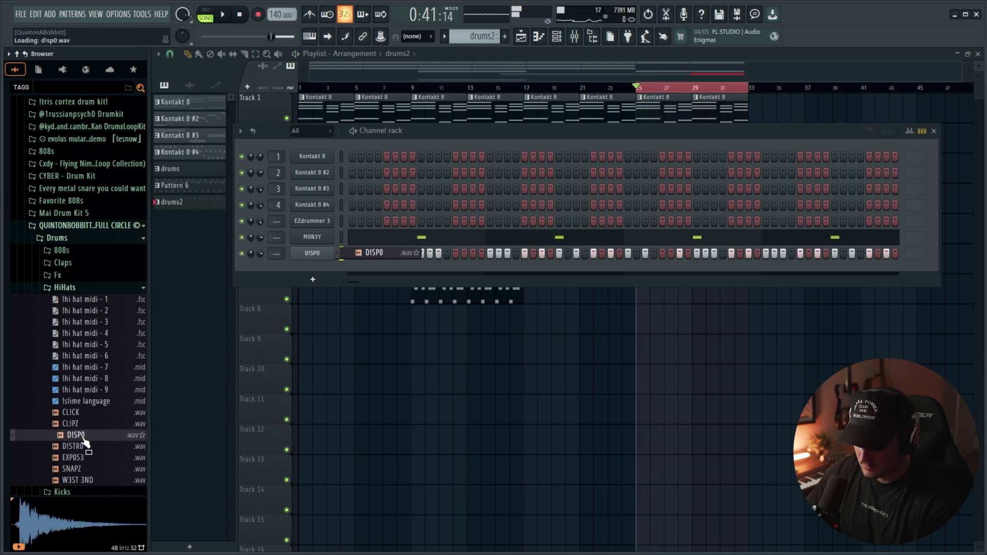
Step: Add the BR3AK open hat as a channel, import the !Basic pattern - 1 MIDI into it and play it
left_click(64, 287)
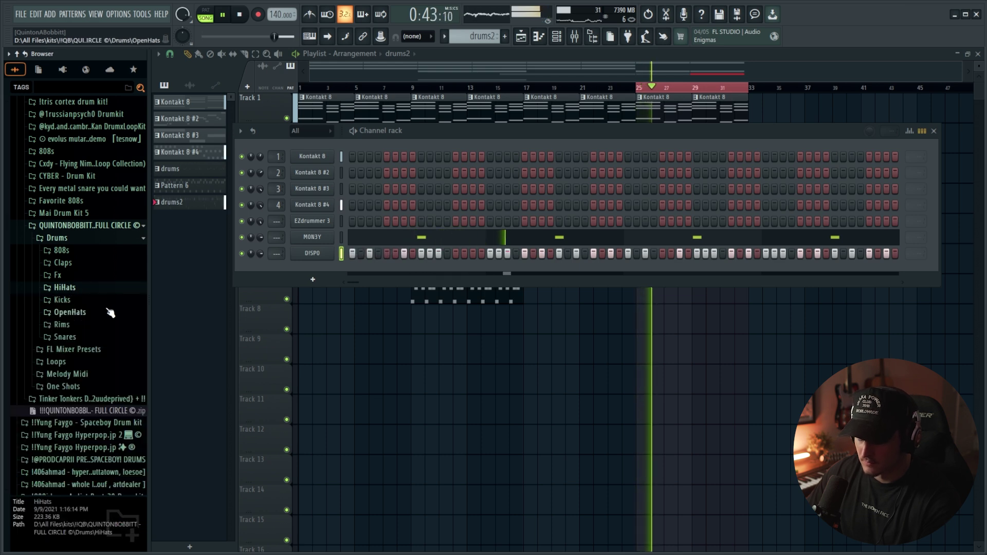
left_click(77, 312)
left_click_drag(86, 374, 346, 271)
double_click(107, 324)
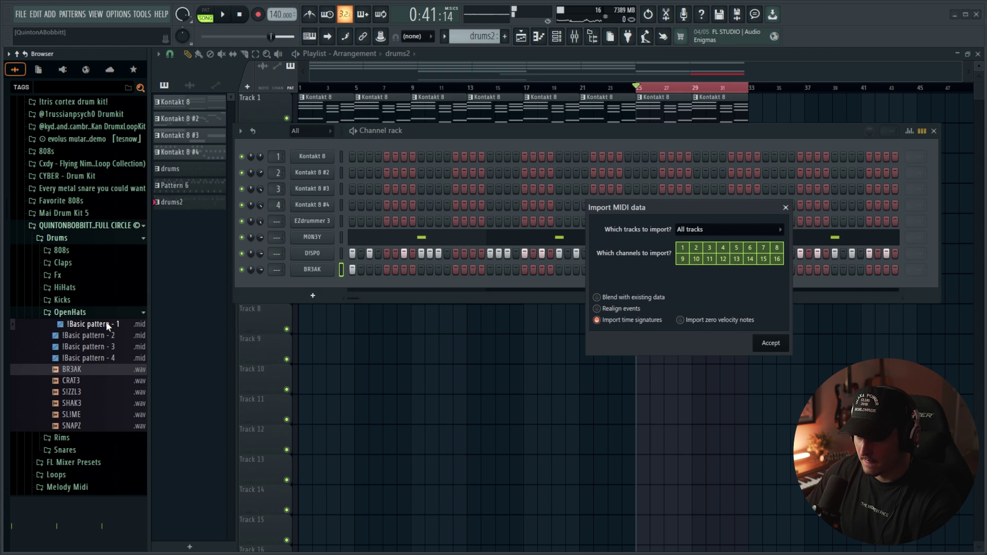
left_click(770, 343)
key("space")
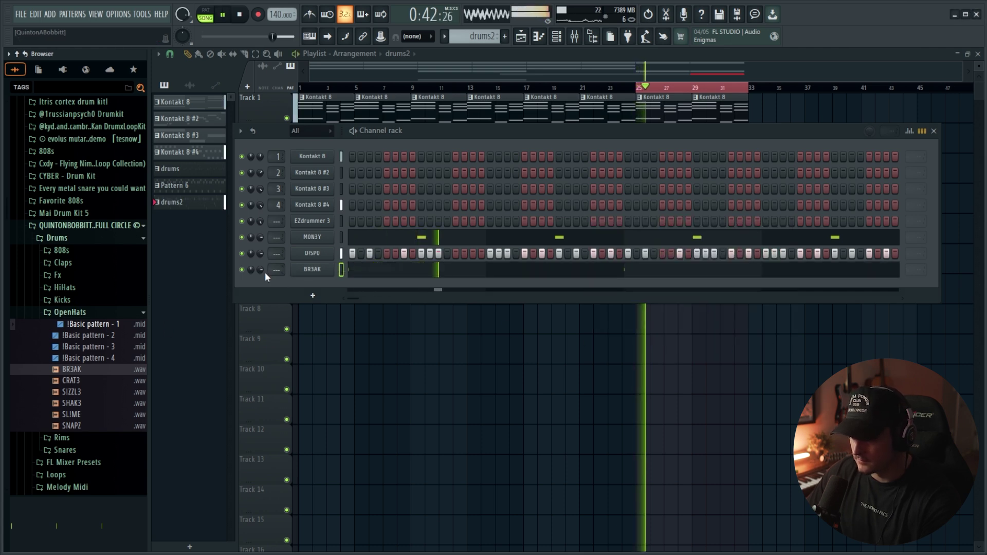
Step: Add BIG SPIN$ 808 from the kit's 808s folder as a new channel and play the arrangement
left_click(80, 312)
left_click(64, 250)
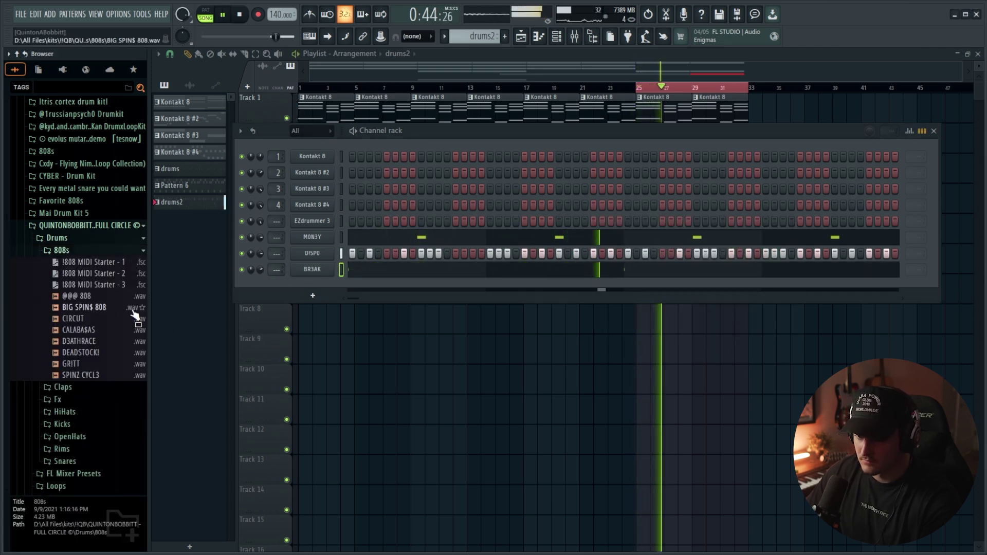
left_click_drag(86, 304, 256, 274)
left_click_drag(315, 284, 314, 286)
key("space")
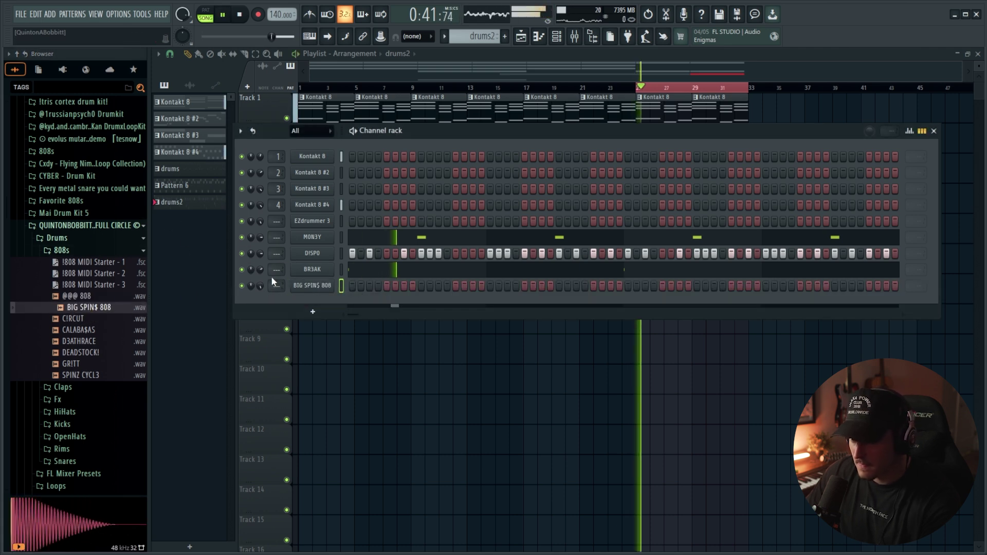
Step: Open the BIG SPIN$ 808 channel in the piano roll and clear the timeline selection
left_click(360, 286)
key("space")
key("space")
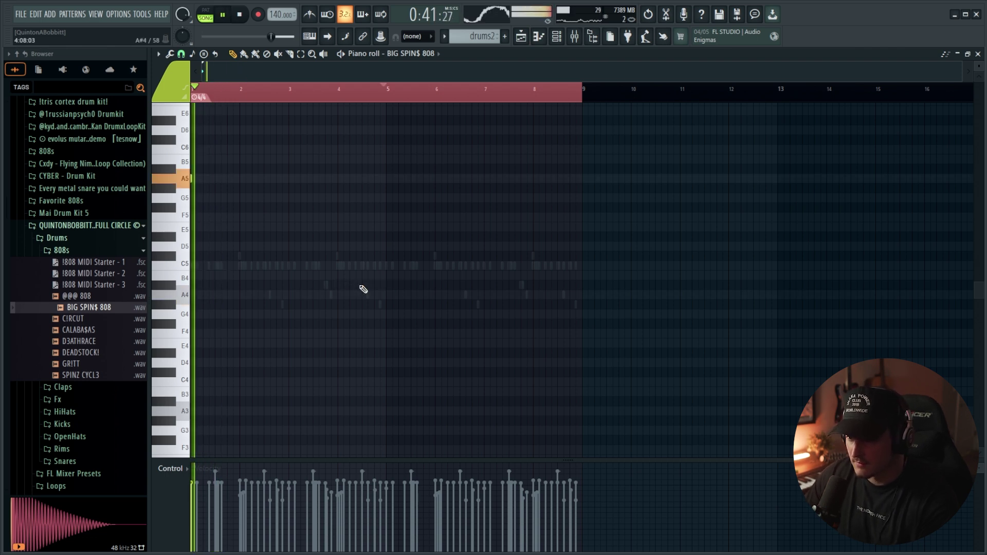
key("space")
left_click(231, 93)
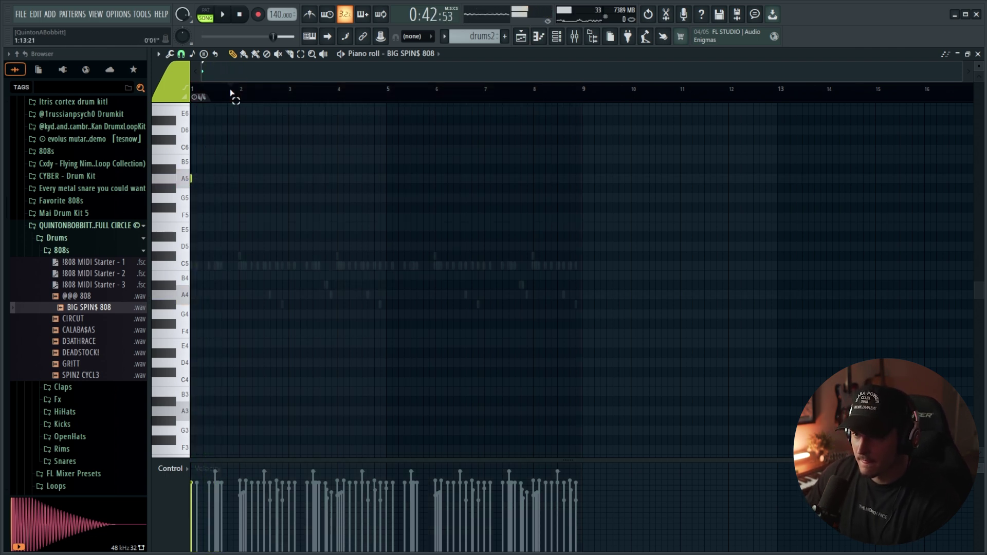
scroll(228, 98, "up", 3)
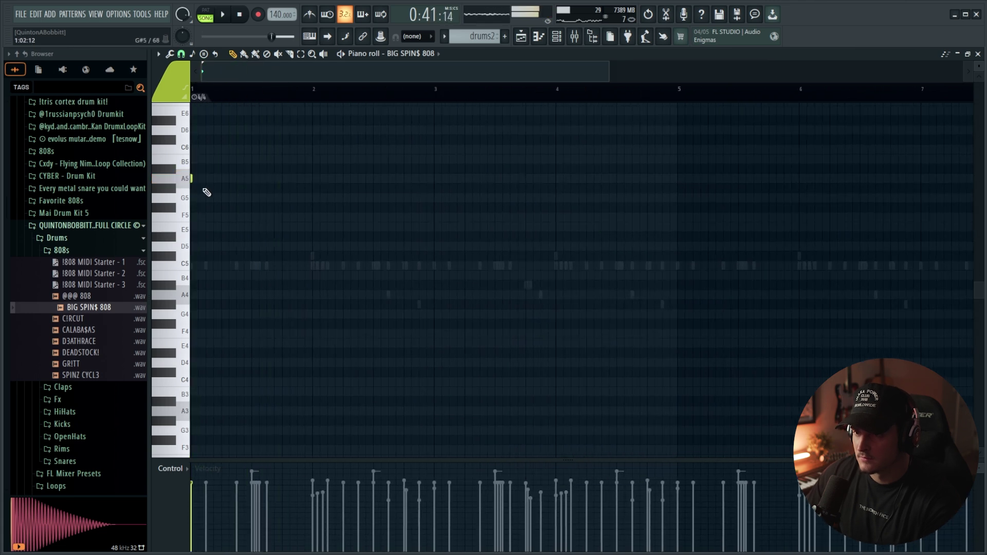
Step: Draw a rhythm of short A5 notes across bars 1 and 2 for the BIG SPIN$ 808 and play it
key("space")
left_click(236, 178)
left_click(267, 178)
left_click(282, 178)
left_click(327, 179)
key("space")
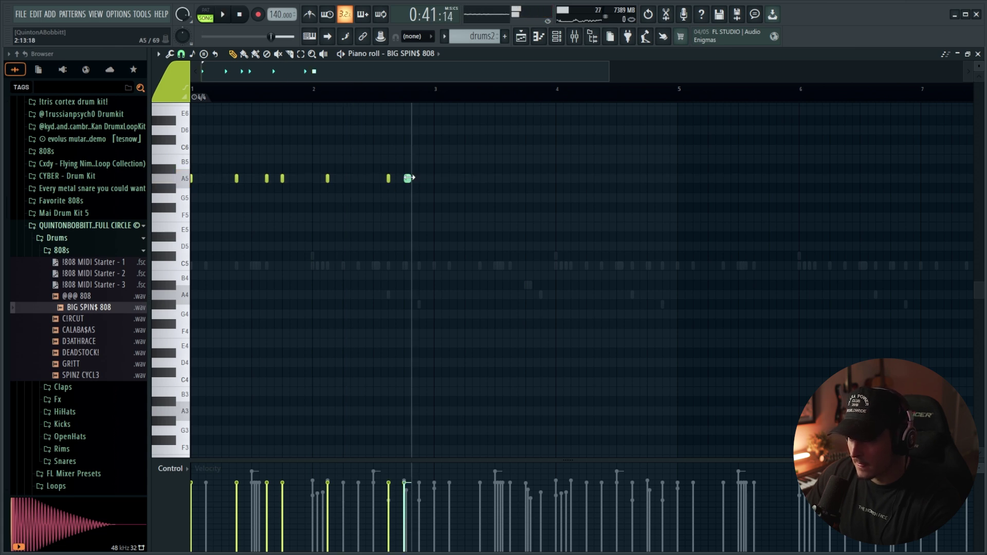
key("space")
key("F6")
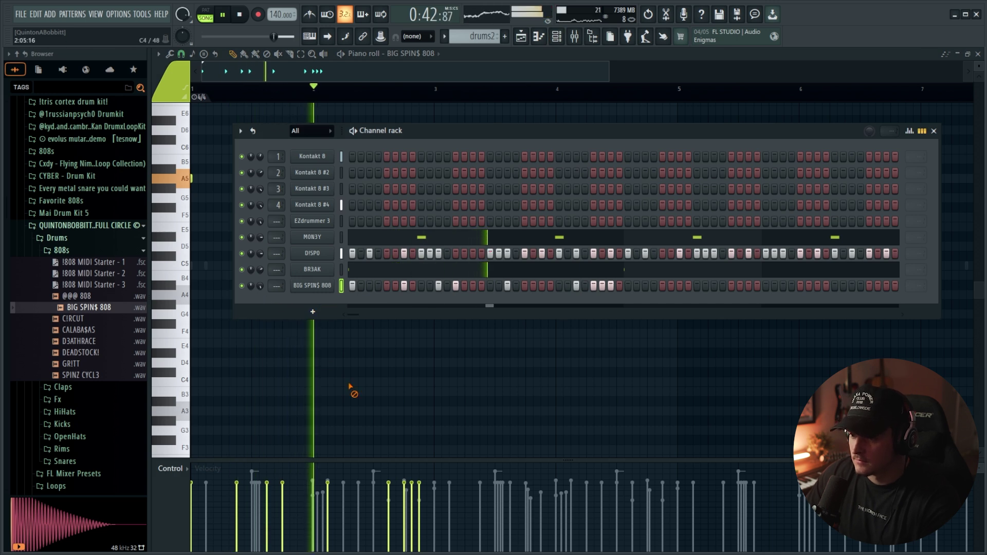
key("F6")
key("F6")
key("space")
right_click(312, 286)
key("Escape")
key("F6")
Step: Transpose the last three 808 notes of bar 2 down one octave to A4
key("space")
left_click_drag(431, 212, 401, 171)
key("ctrl+Down")
Step: Duplicate the two-bar 808 pattern into bars 3 and 4 and transpose the copy down five semitones
left_click_drag(485, 396, 233, 173)
key("ctrl+b")
key("Down")
key("Down")
key("Down")
key("Down")
key("Down")
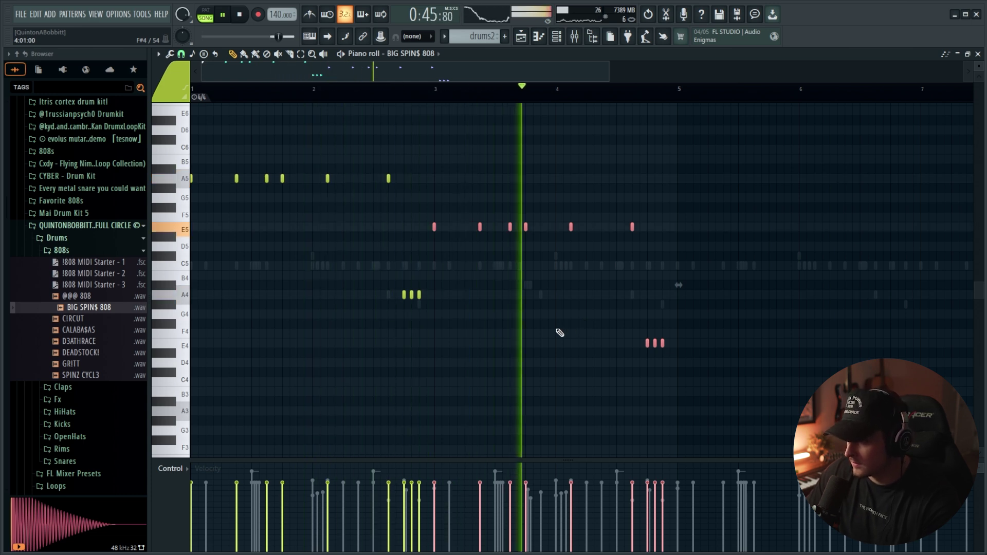
Step: Replace the last two G5 notes in bar 4 of the 808 with notes on beat 3 and half a beat after it
key("space")
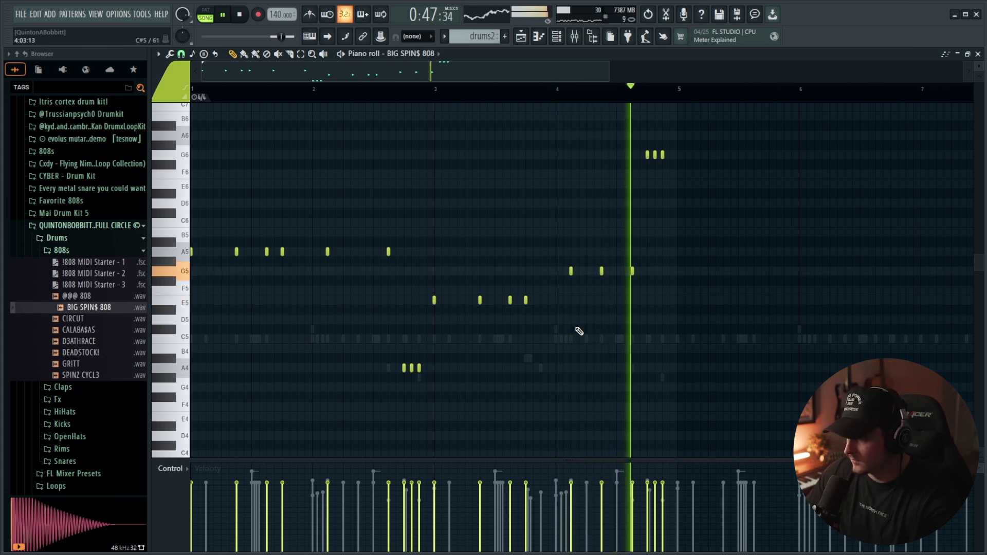
right_click(632, 271)
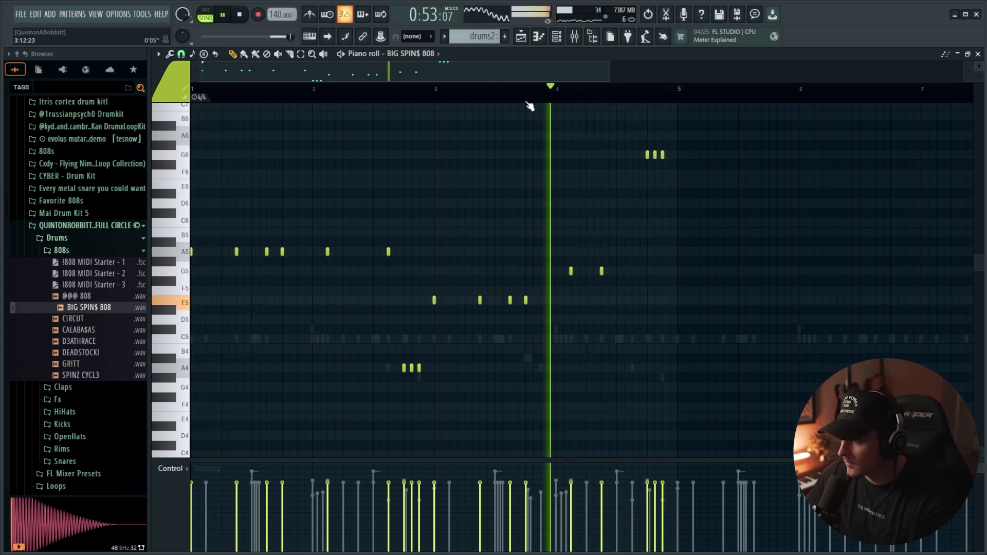
right_click(601, 271)
left_click(616, 271)
left_click(647, 271)
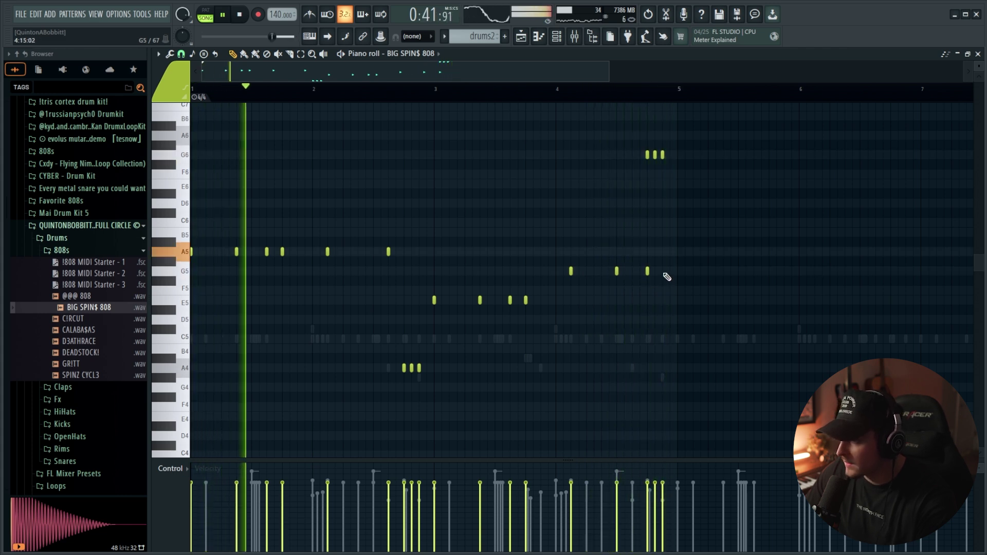
right_click(647, 271)
left_click(631, 271)
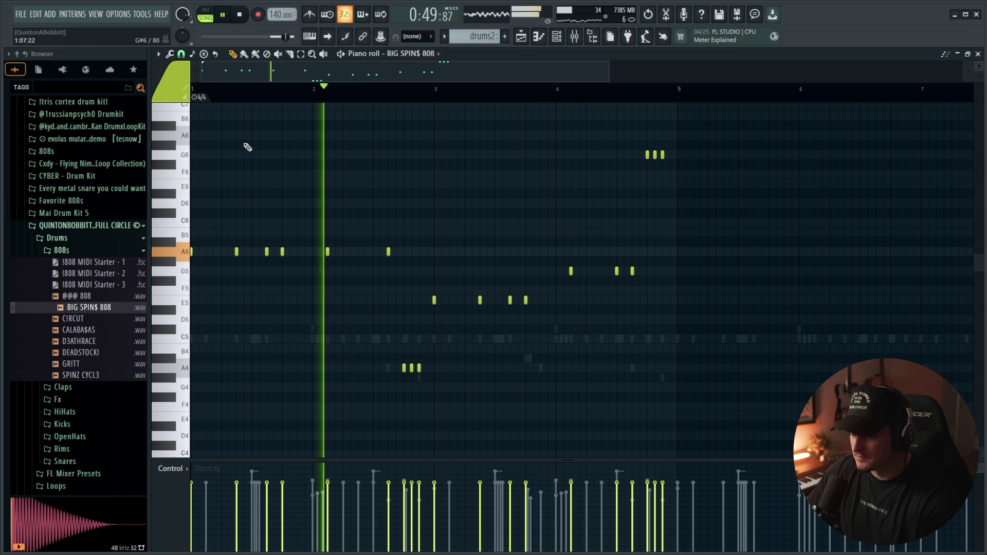
Step: Play the arrangement from its loop start with the 808 line and look over the channel rack
key("space")
key("space")
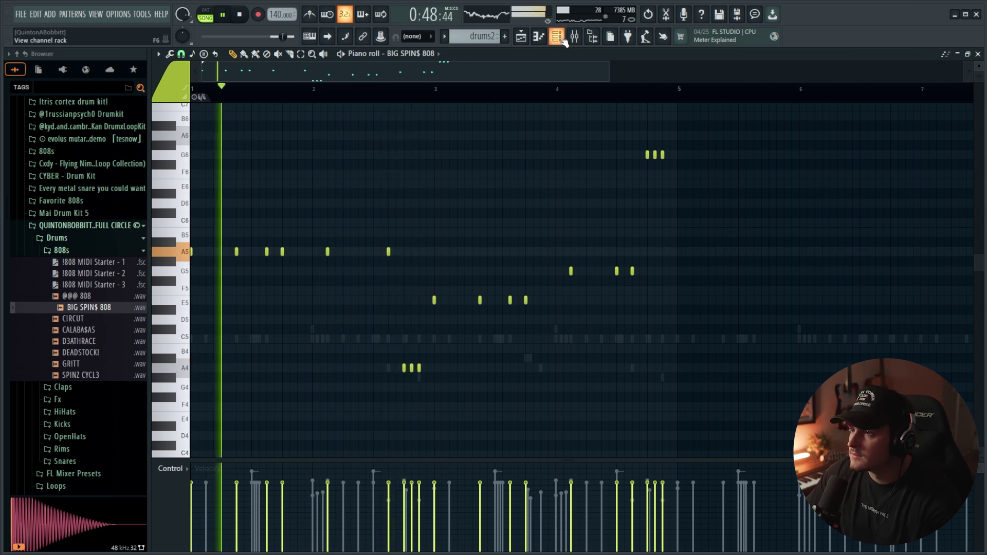
left_click(556, 36)
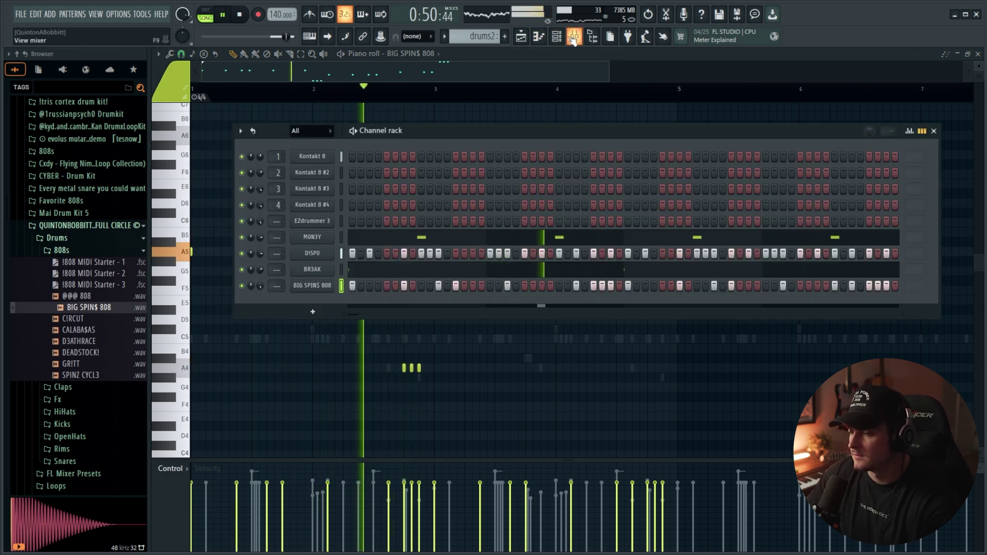
left_click(565, 38)
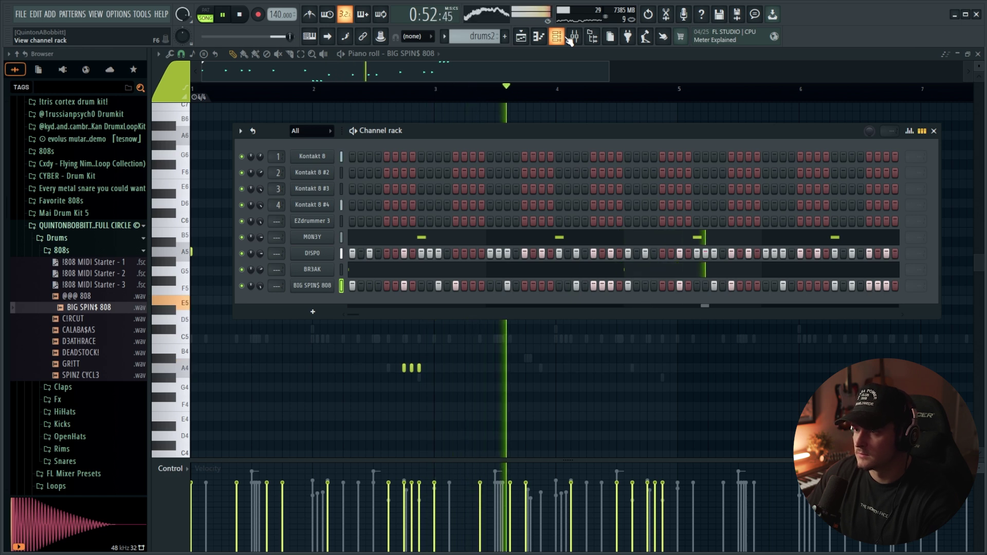
left_click(568, 39)
left_click(579, 38)
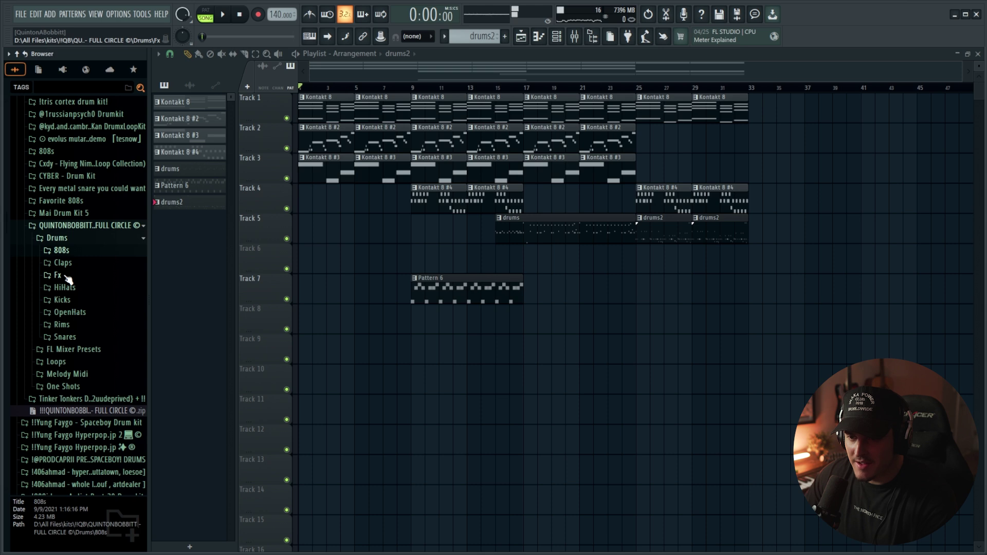
Step: Add the SPL1TMIND effect from the kit's Fx folder to Track 6 in bar 24, leading into bar 25
left_click(65, 277)
left_click_drag(69, 310, 635, 324)
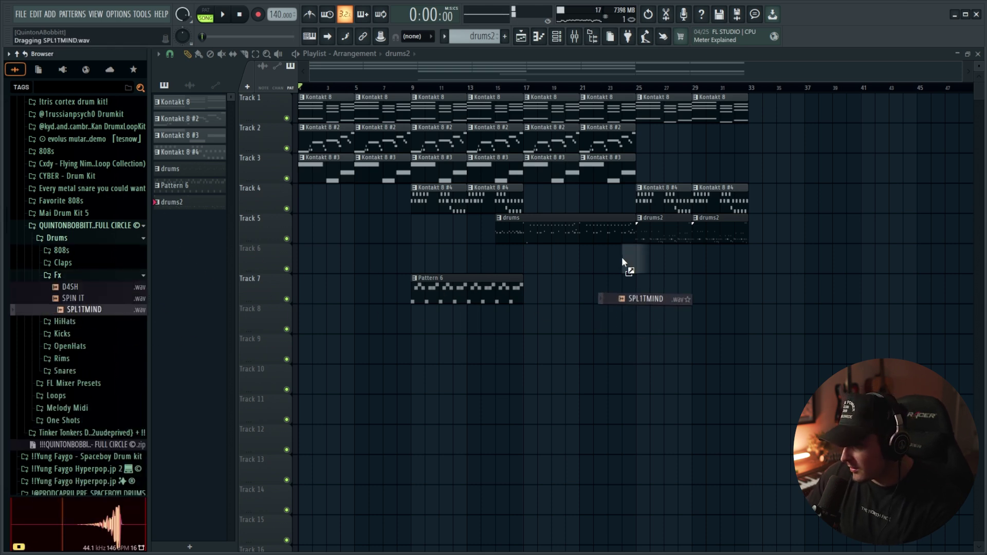
left_click_drag(622, 257, 622, 258)
scroll(618, 75, "up", 5)
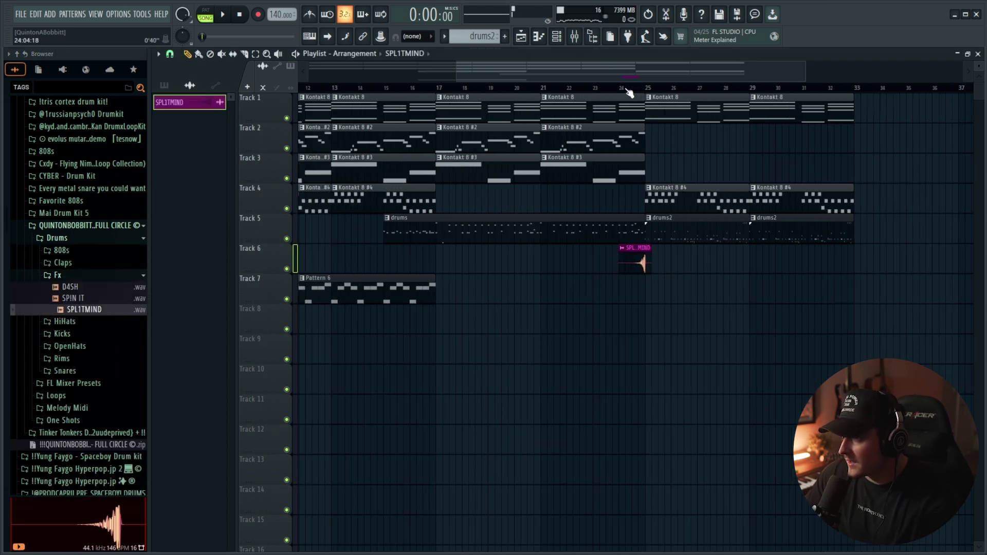
scroll(618, 89, "down", 6)
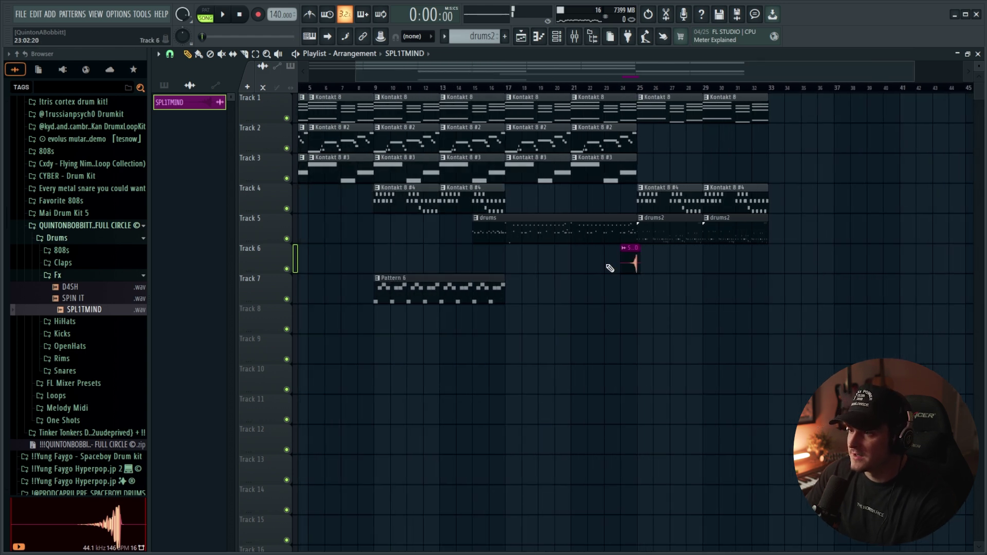
Step: Add the D4SH effect to Track 8 just before bar 9 and set its clip volume to -3.3 dB
left_click(76, 288)
left_click_drag(333, 328, 371, 319)
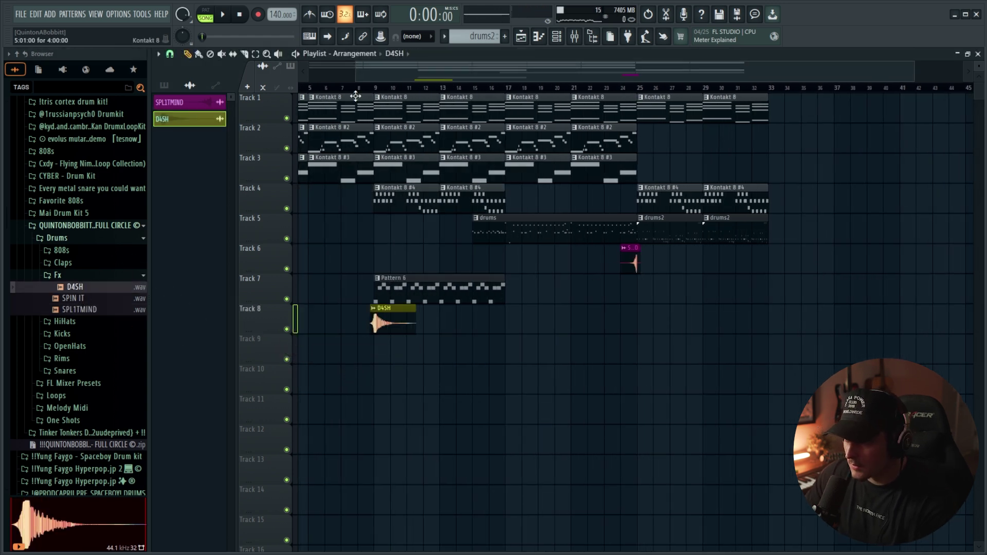
scroll(367, 94, "up", 4)
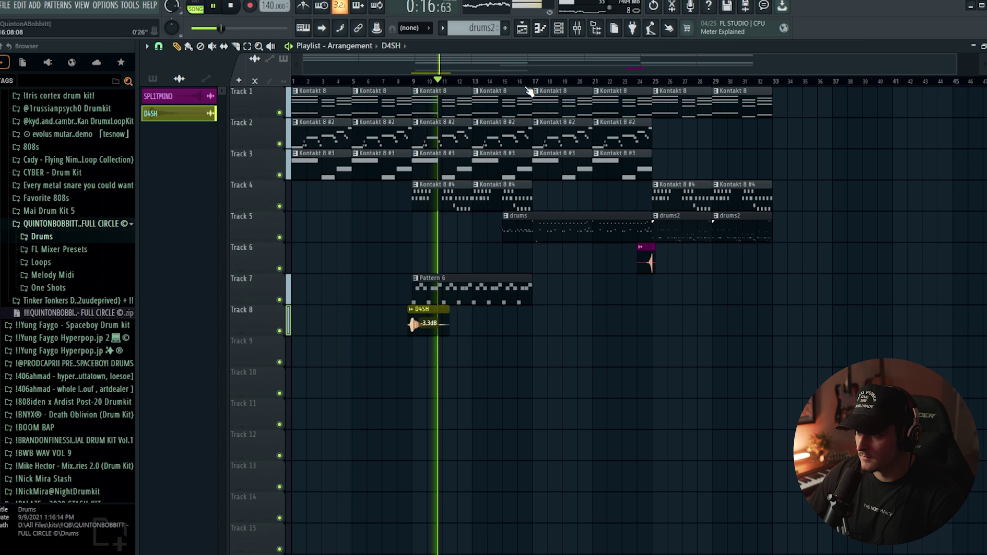
Step: Duplicate the bar 25 to 32 clips on Tracks 1, 4 and 5 into bars 33 to 40
scroll(529, 85, "up", 2)
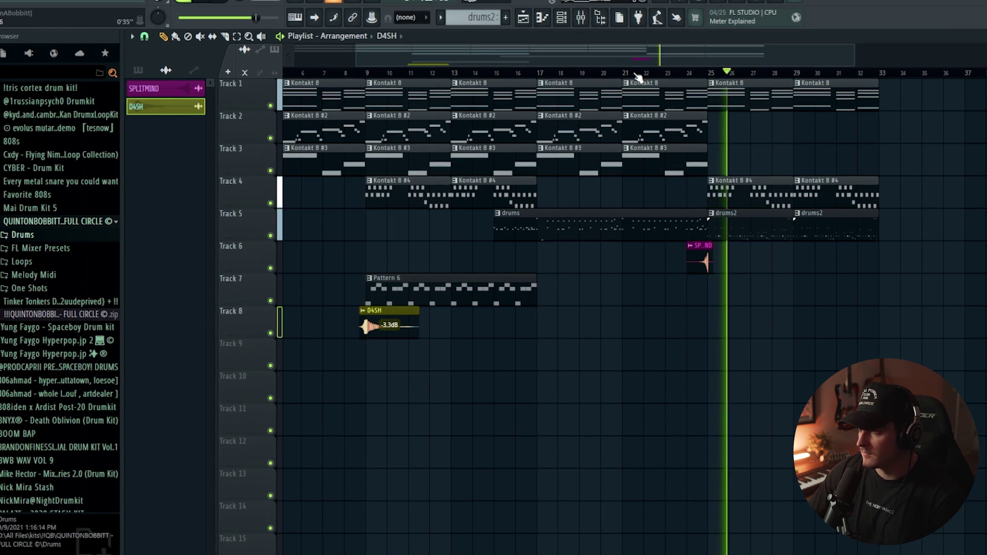
scroll(637, 77, "down", 1)
scroll(640, 77, "down", 1)
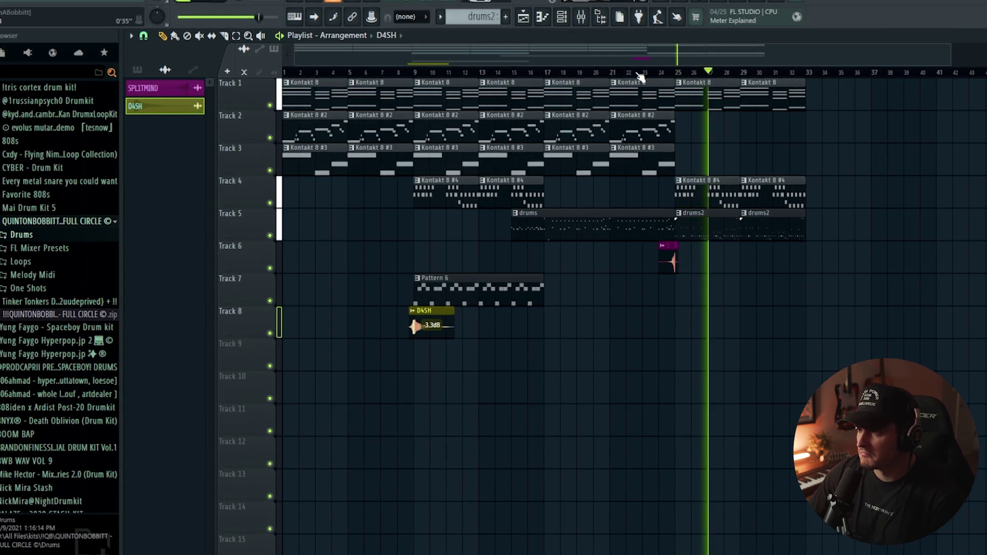
scroll(640, 77, "down", 1)
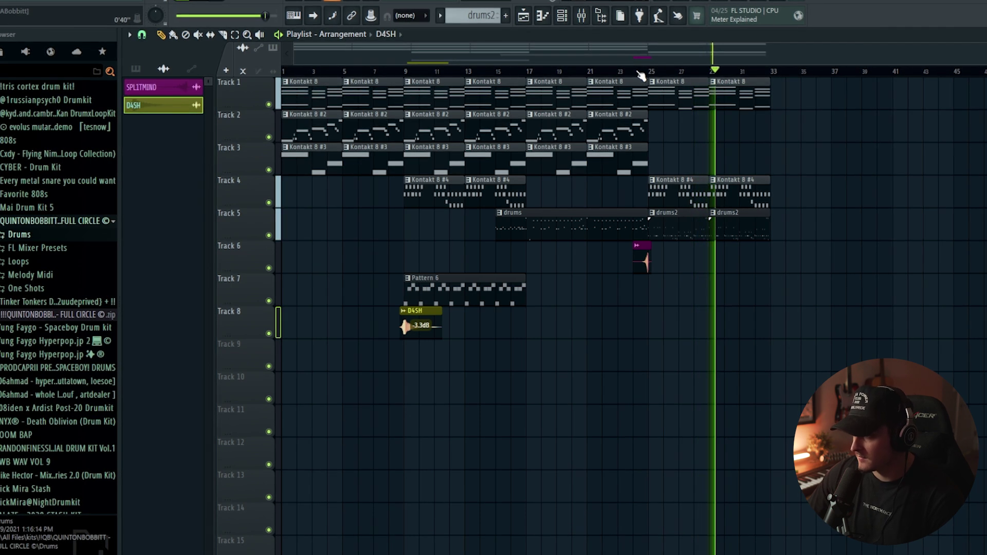
left_click_drag(761, 276, 654, 121)
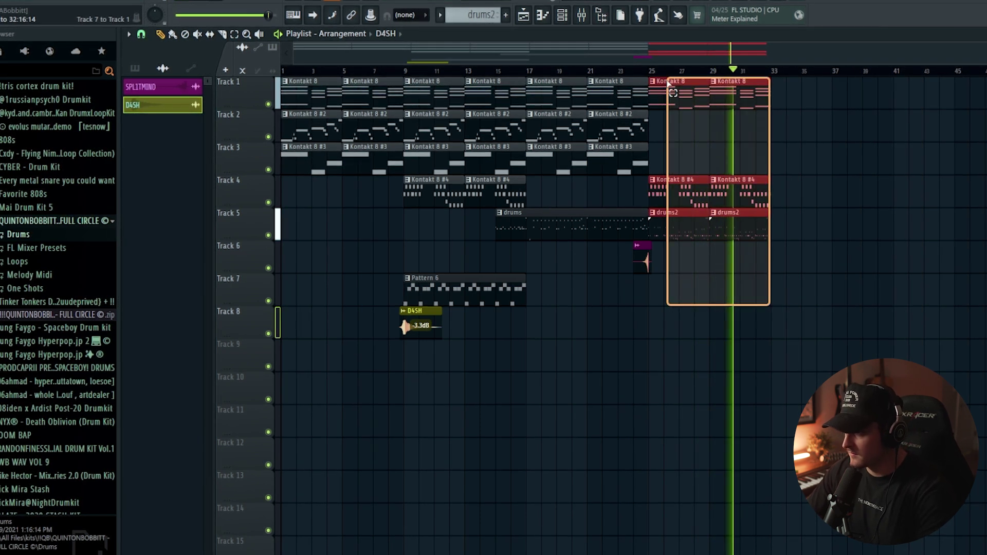
key("ctrl+b")
Step: Add Kontakt 8 #2 clips on Track 2 at bars 33 and 37
left_click_drag(501, 198, 946, 154)
right_click(933, 202)
left_click_drag(756, 132, 807, 131)
key("ctrl+b")
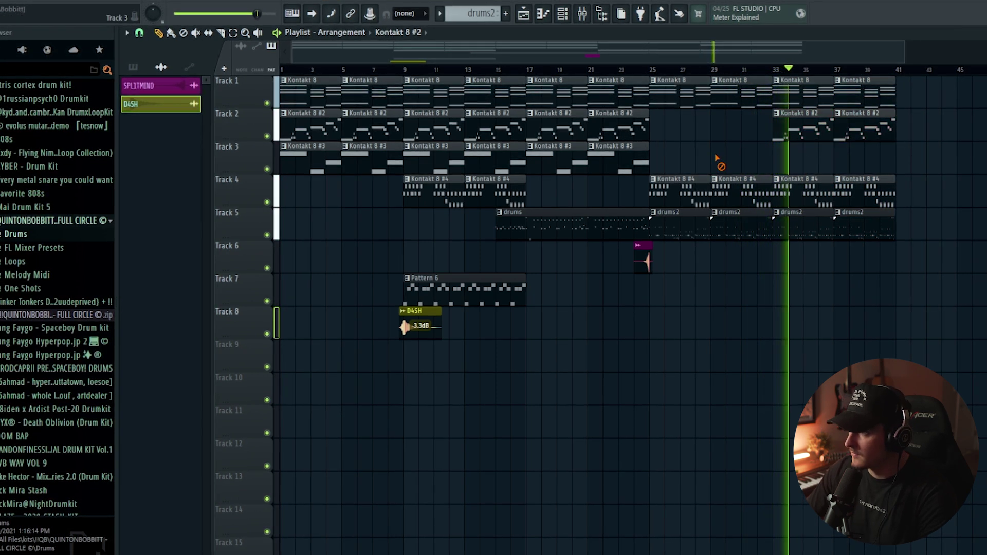
Step: Copy the drums clip to Track 7 at bar 39 and trim the Track 5 original to end at bar 17
scroll(702, 74, "down", 1)
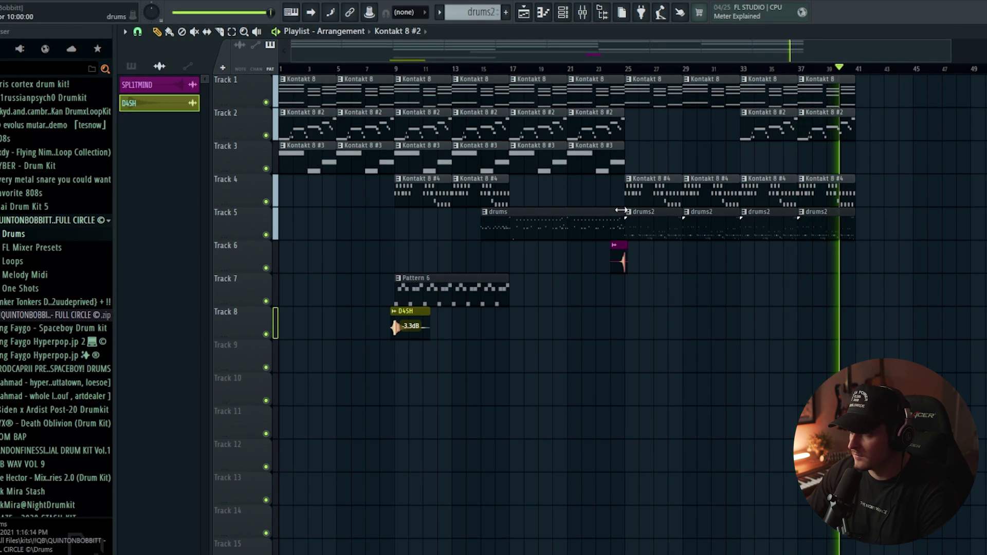
key("space")
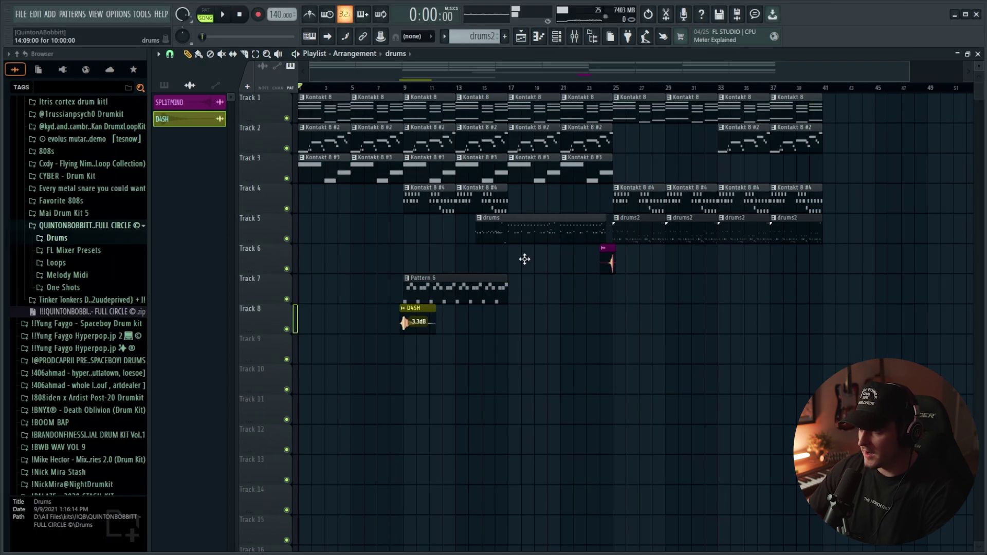
left_click_drag(528, 240, 830, 301, "shift")
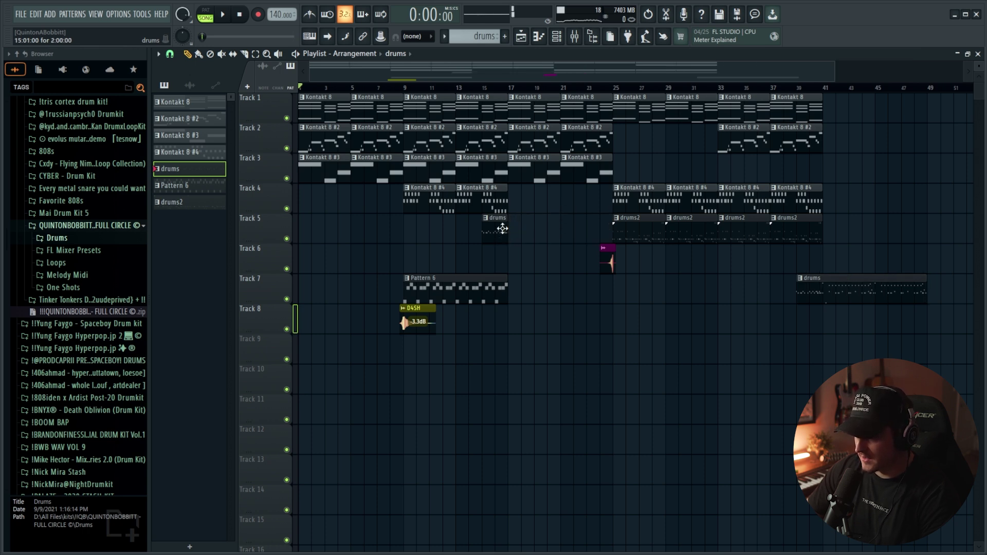
Step: Delete the melody clips in bars 17 to 24 on Tracks 1 to 3 and move the following section, including SPL1TMIND, eight bars earlier
right_click(530, 162)
right_click(529, 139)
right_click(529, 108)
right_click(586, 170)
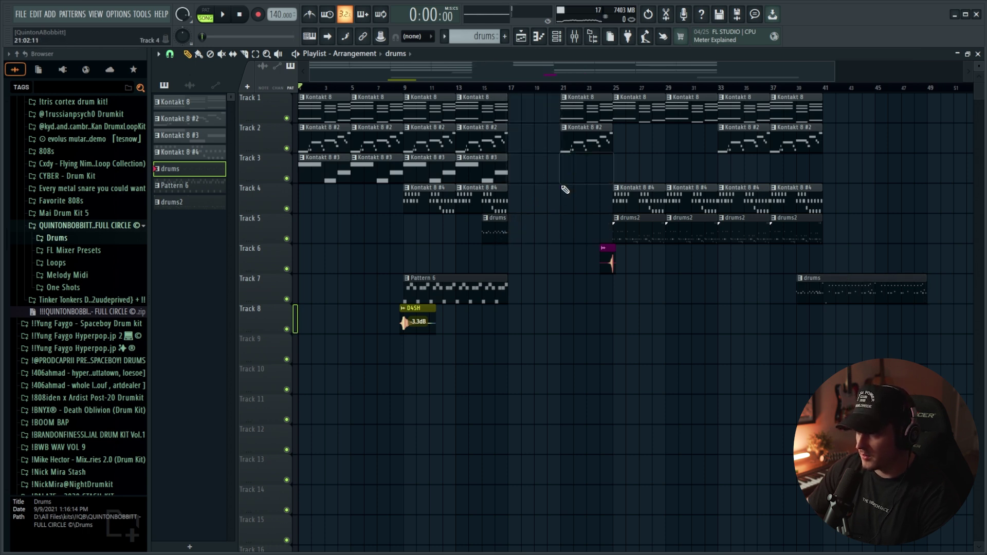
left_click_drag(572, 114, 832, 272, "ctrl")
left_click_drag(634, 121, 529, 121)
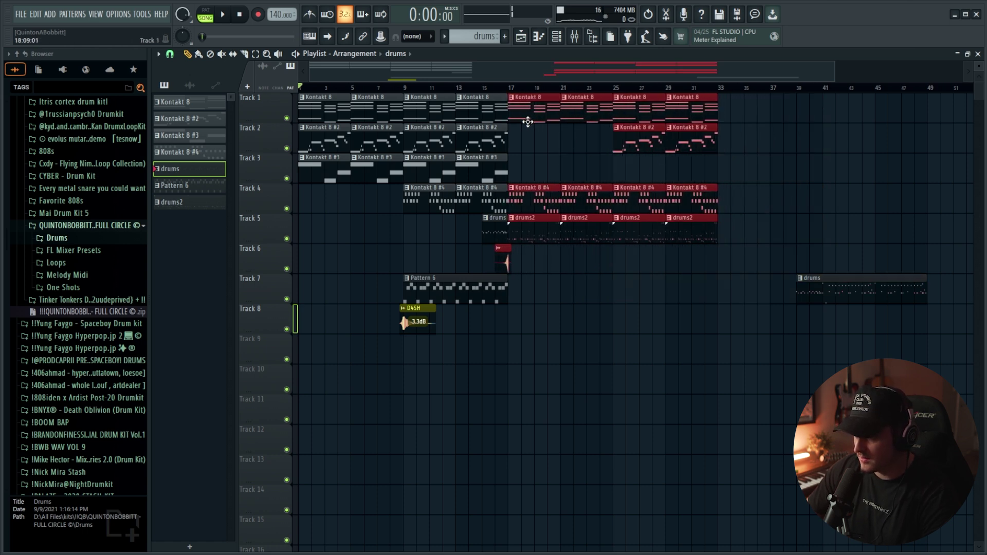
Step: Copy the bar 1 to 8 clips of Tracks 1 to 3 to bar 33 and move the Track 7 drums clip to bar 31
left_click_drag(365, 224, 302, 96, "ctrl")
left_click_drag(327, 129, 751, 129, "shift")
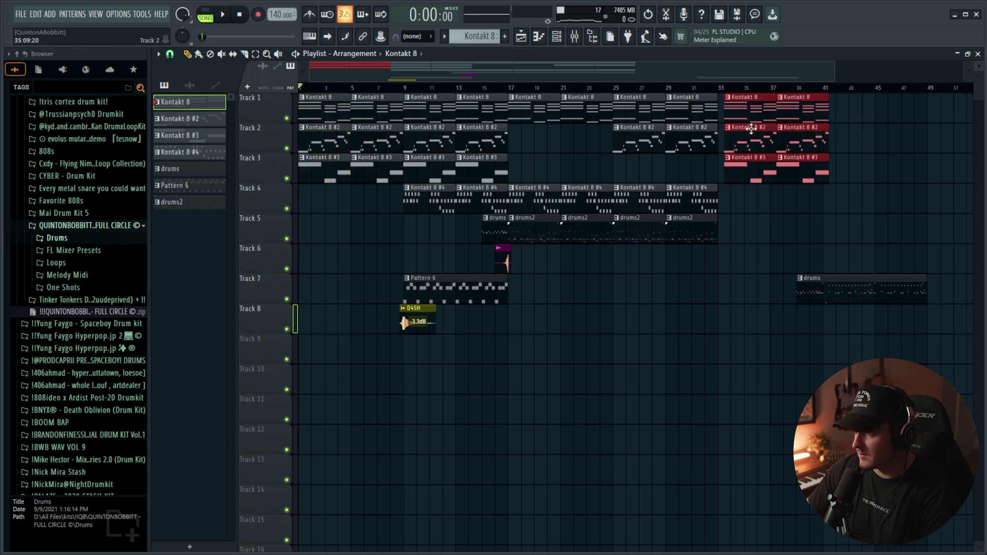
left_click_drag(854, 289, 749, 302)
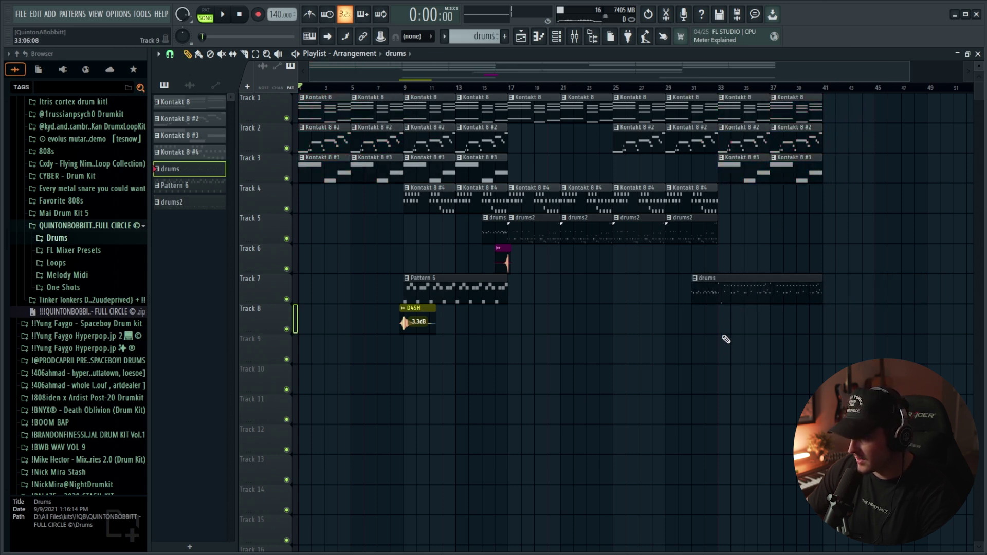
Step: Trim the last drums2 clip on Track 5 to end at bar 31 and play the transition into the outro
left_click(684, 89)
key("space")
scroll(694, 91, "up", 3)
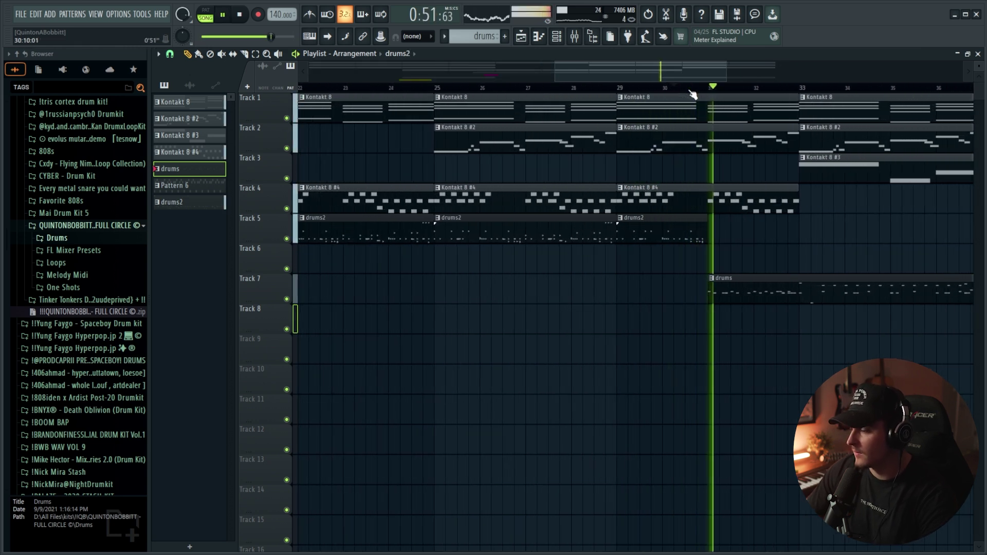
scroll(692, 94, "down", 2)
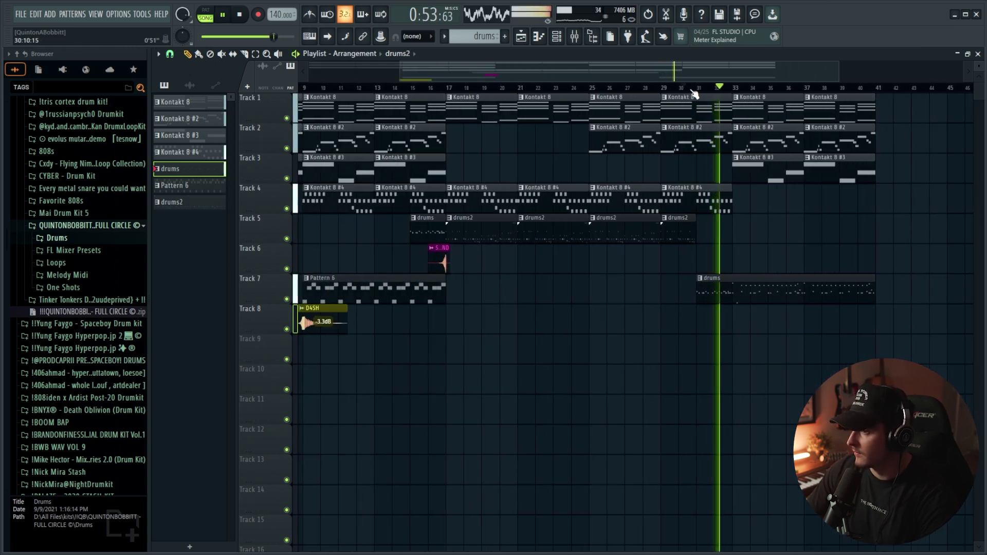
scroll(691, 93, "down", 2)
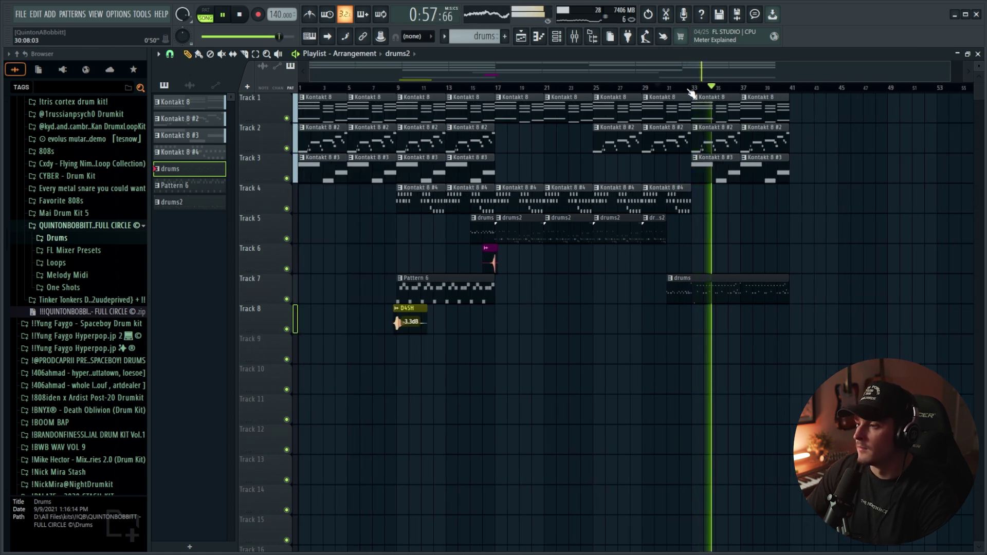
Step: Look over the mixer levels and the channel rack during playback, and return to the playlist
key("F9")
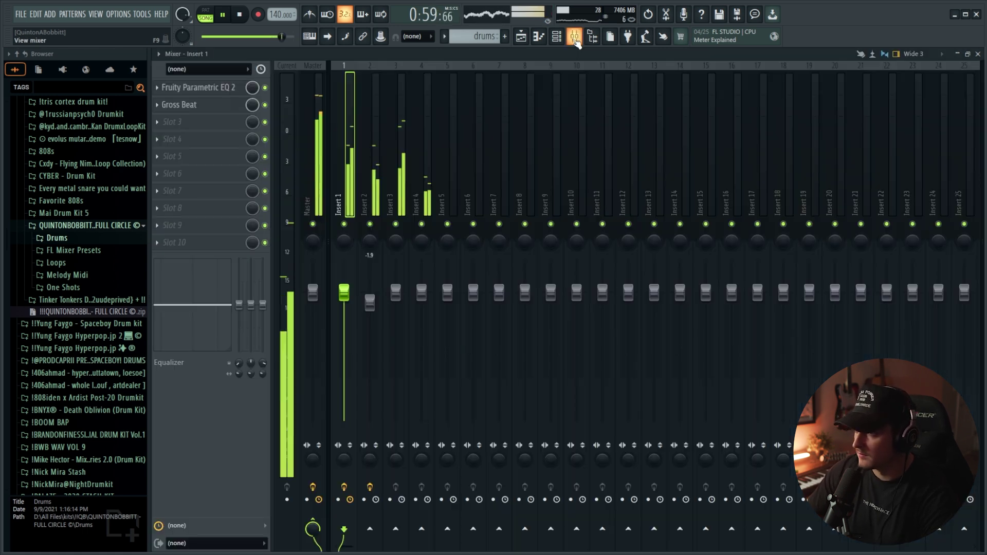
left_click(557, 37)
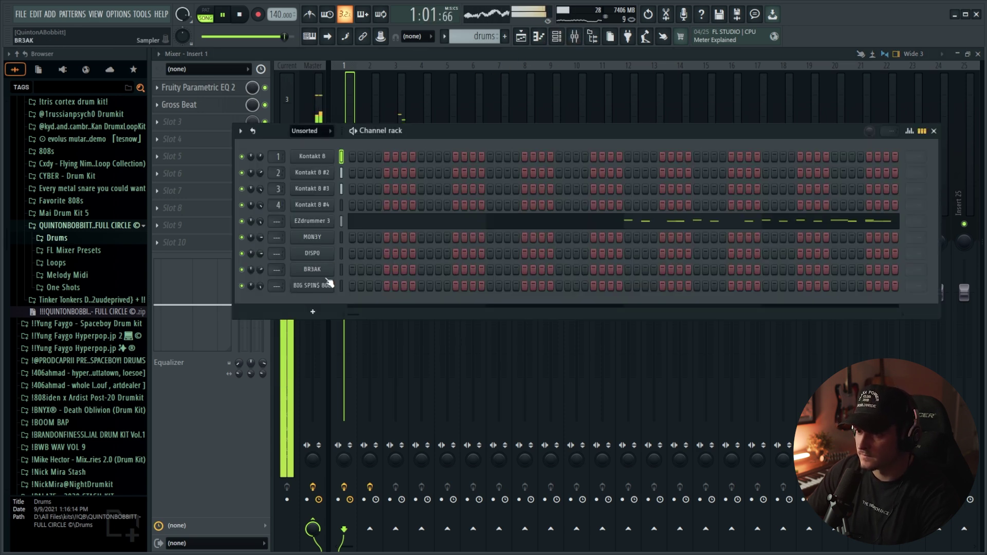
key("F5")
Step: Play the arrangement through the bar 17 transition where the drums2 clips begin
key("space")
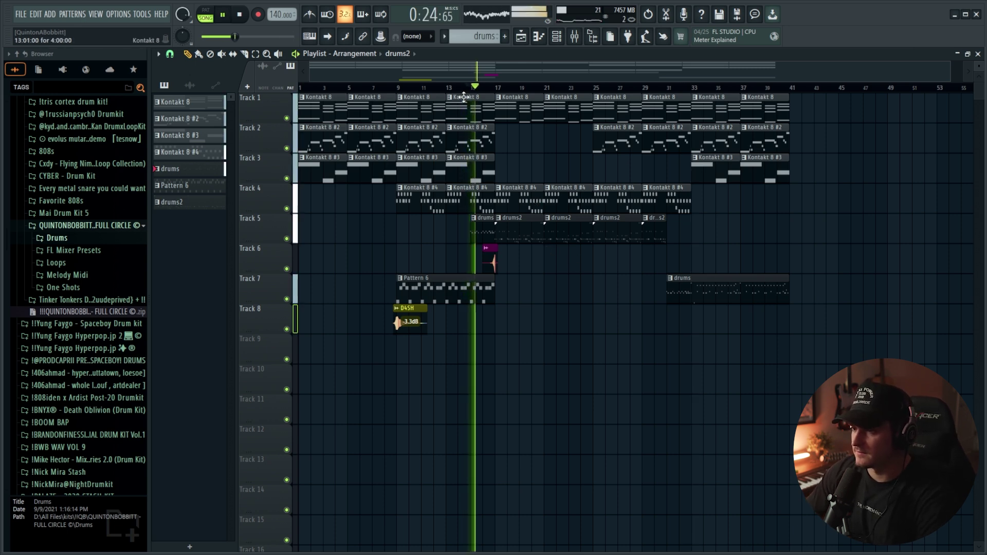
scroll(491, 95, "up", 5)
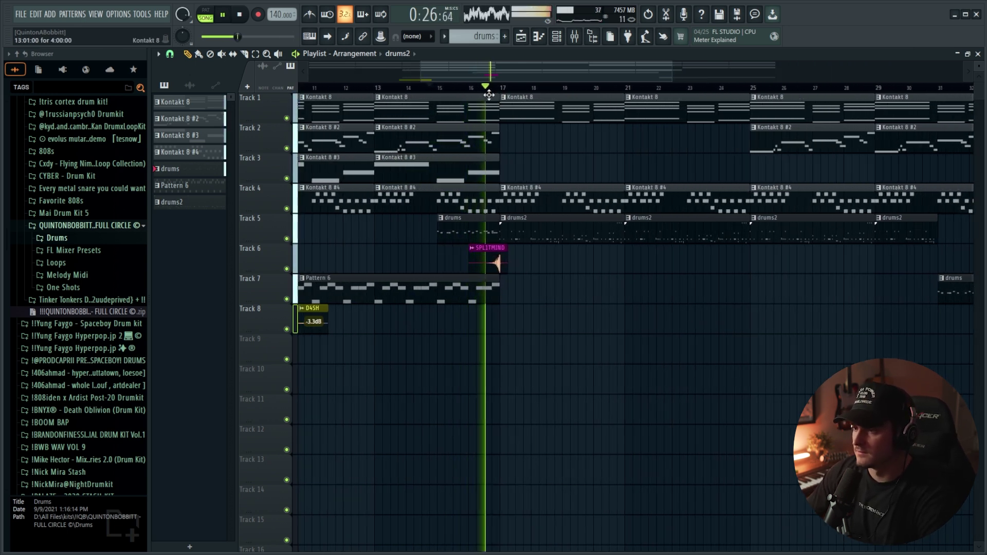
scroll(496, 171, "down", 5)
scroll(496, 171, "up", 5)
scroll(369, 91, "down", 5)
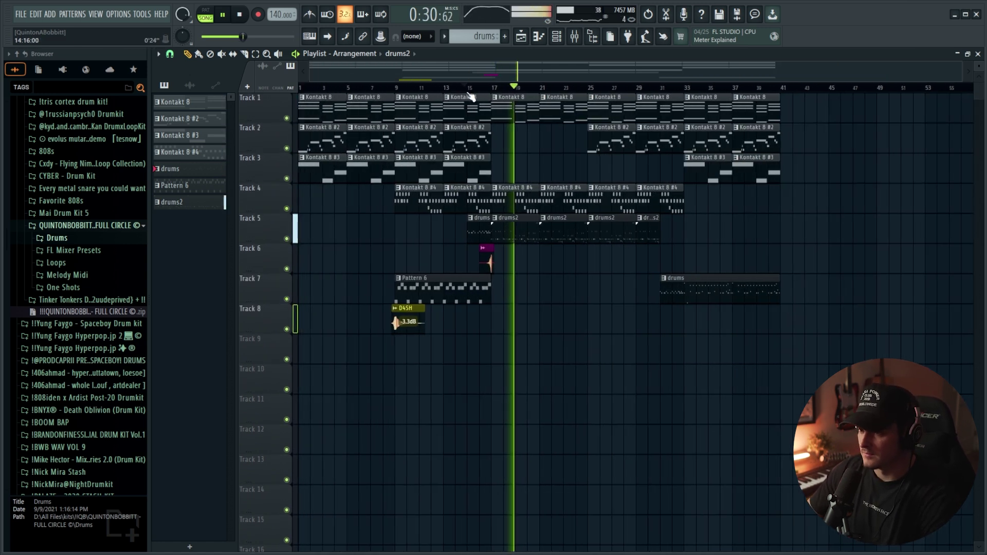
key("space")
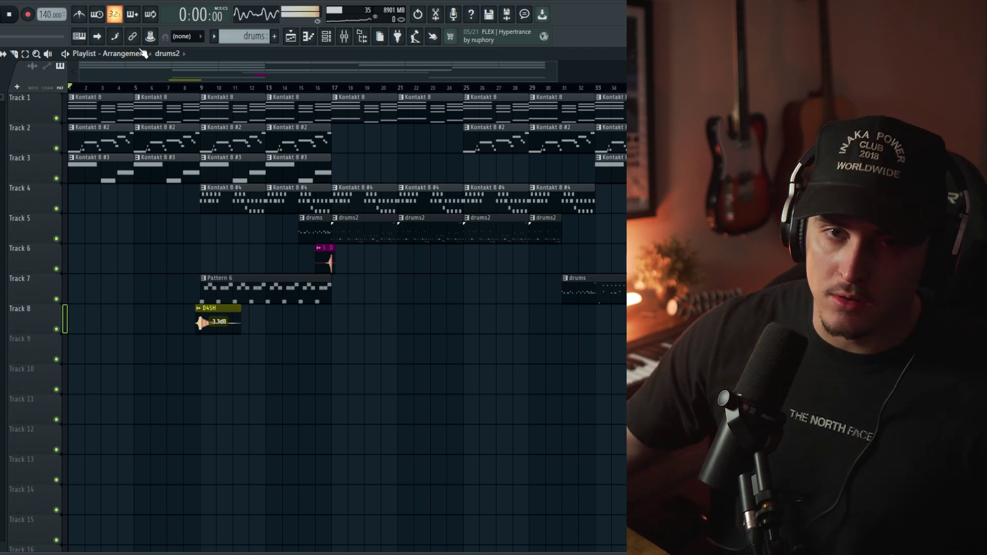
Step: Record a vocal take through the travy mixer track from bar 1 onto a new audio track in the playlist
left_click(354, 37)
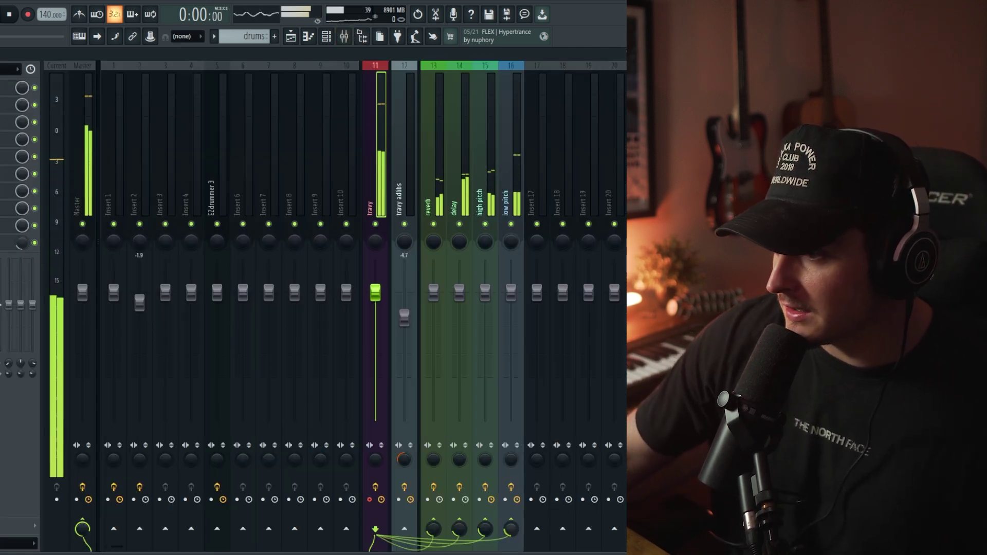
left_click(292, 37)
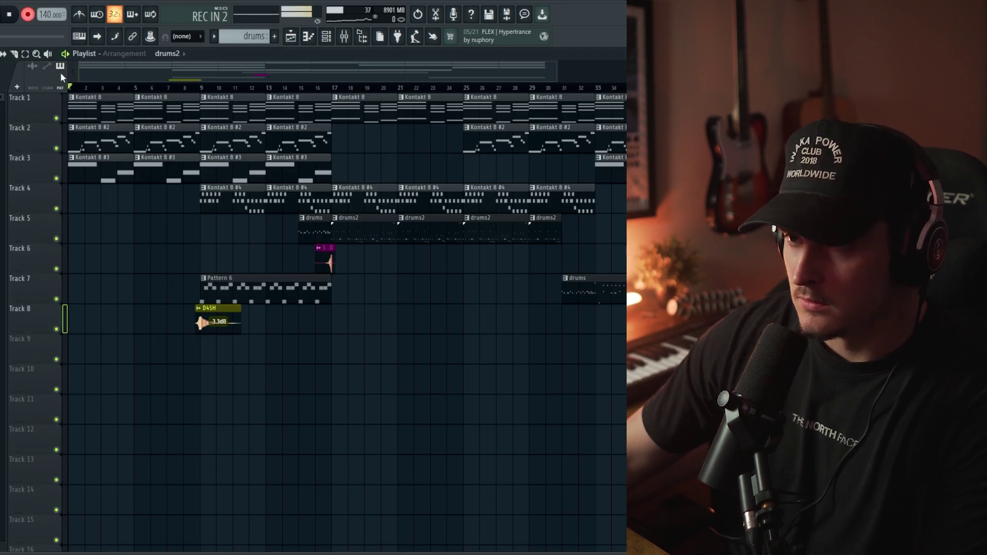
left_click(343, 37)
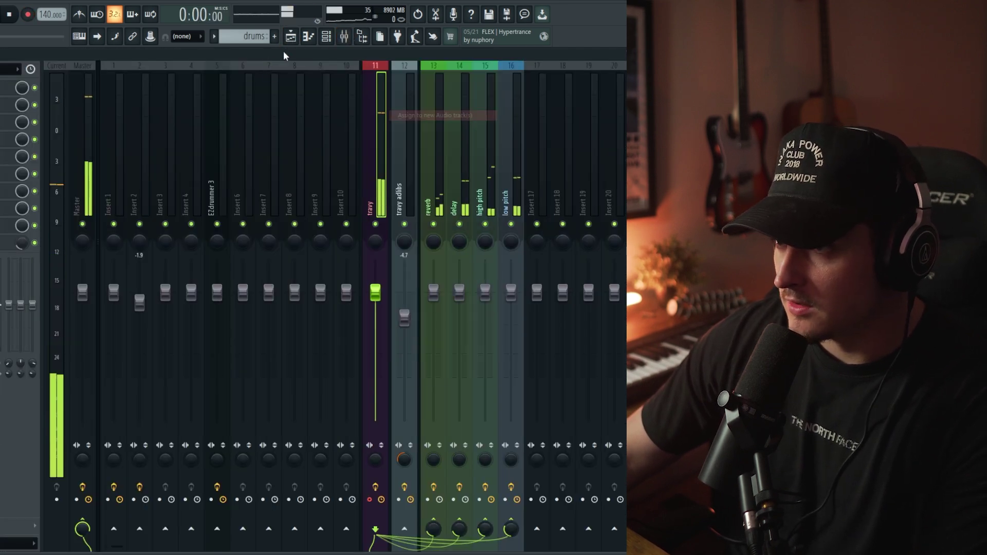
left_click(291, 38)
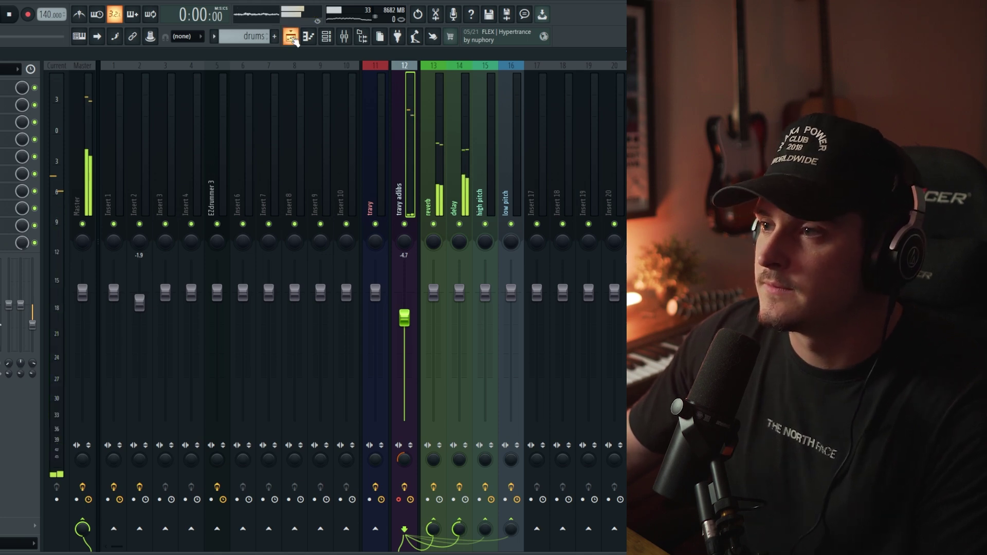
Step: Record a full adlib take through the travy adlibs mixer track onto Track 10, below the main vocal
left_click(291, 37)
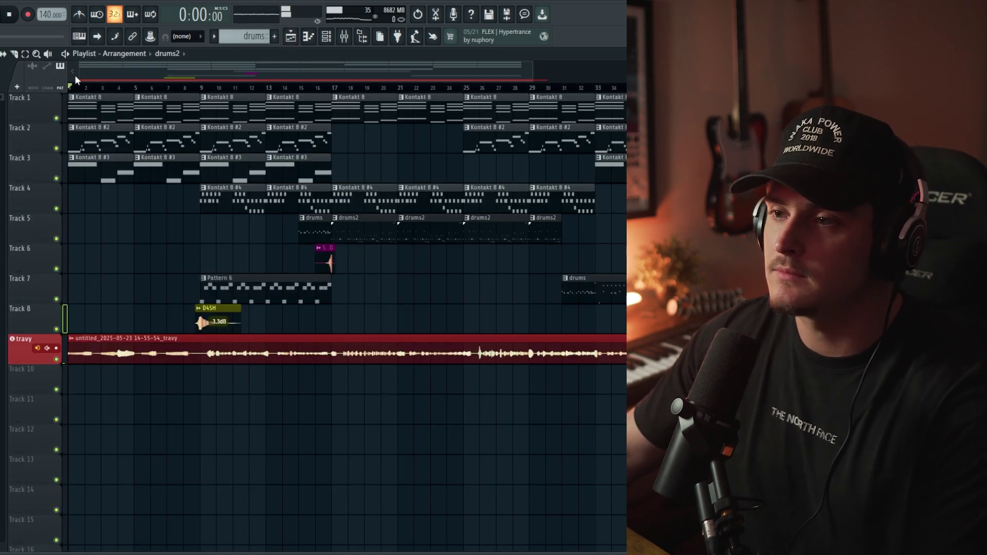
key("space")
scroll(75, 80, "up", 3)
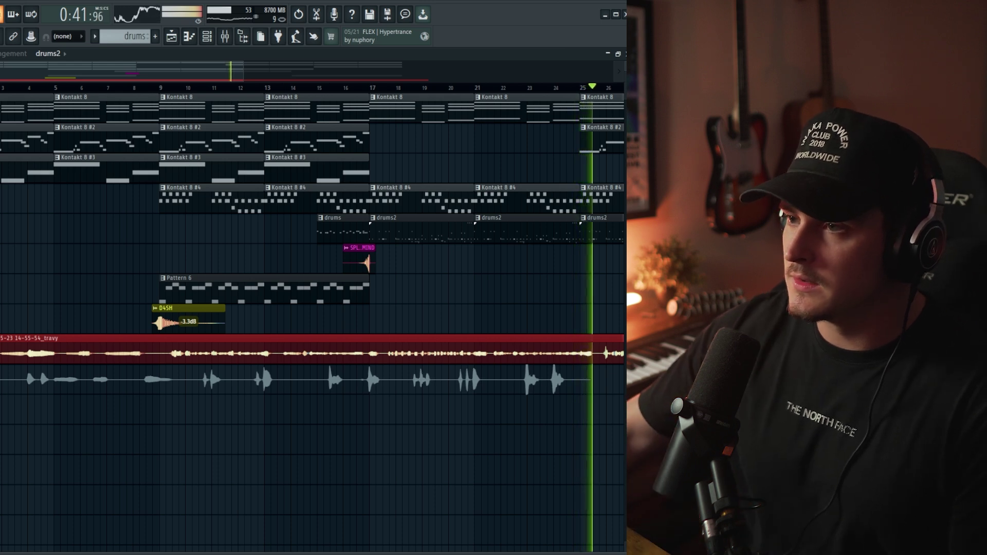
left_click_drag(101, 73, 272, 72)
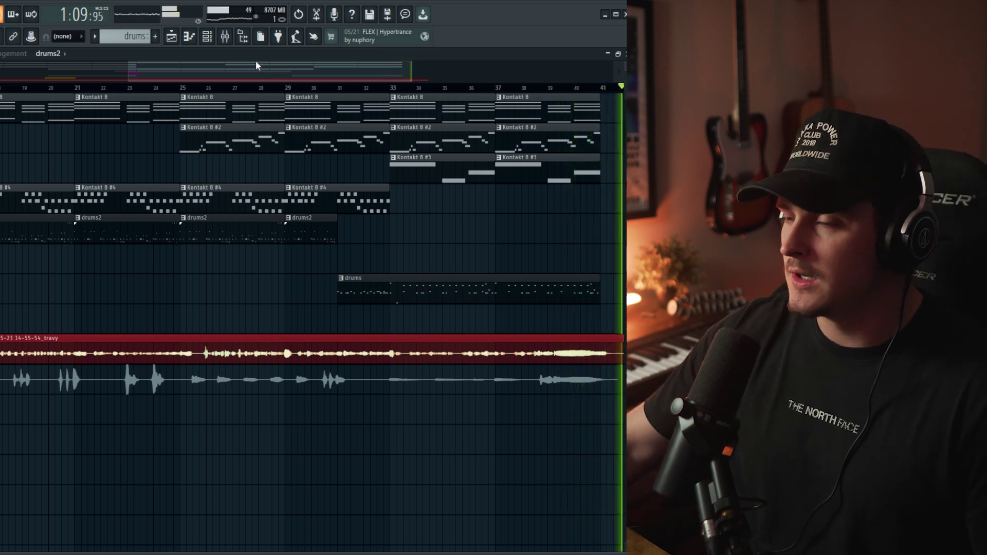
scroll(247, 89, "down", 5)
key("space")
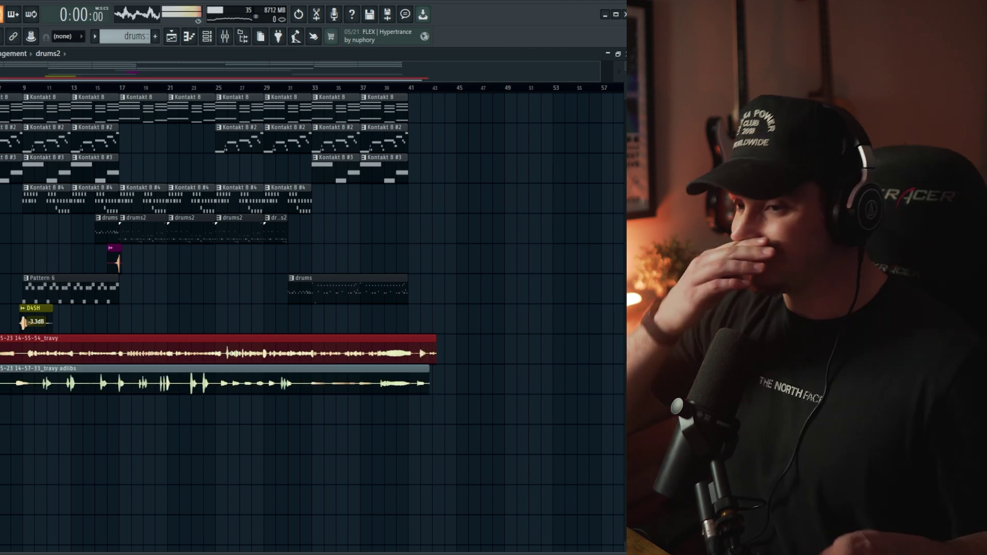
Step: Open the mixer to examine the vocal, adlib and effect send tracks
left_click(225, 35)
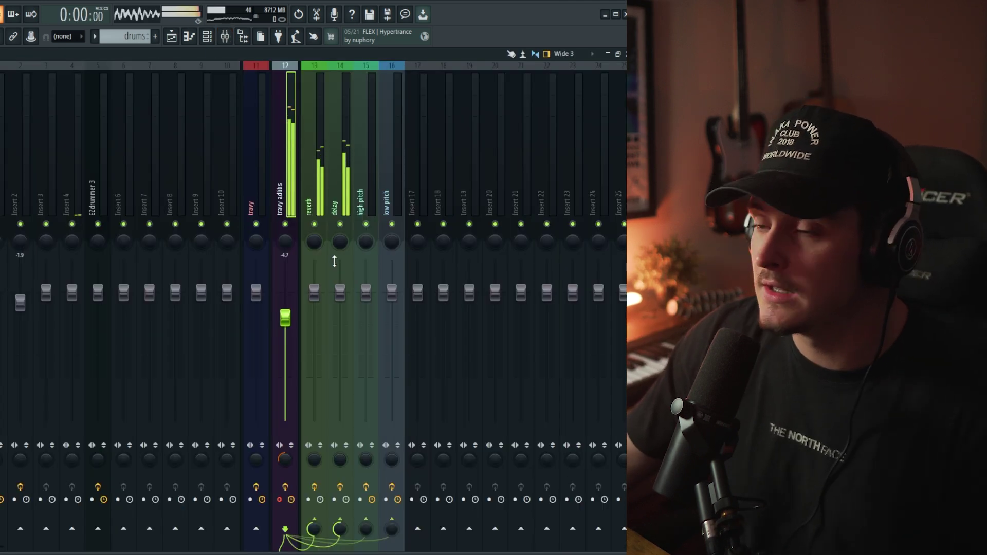